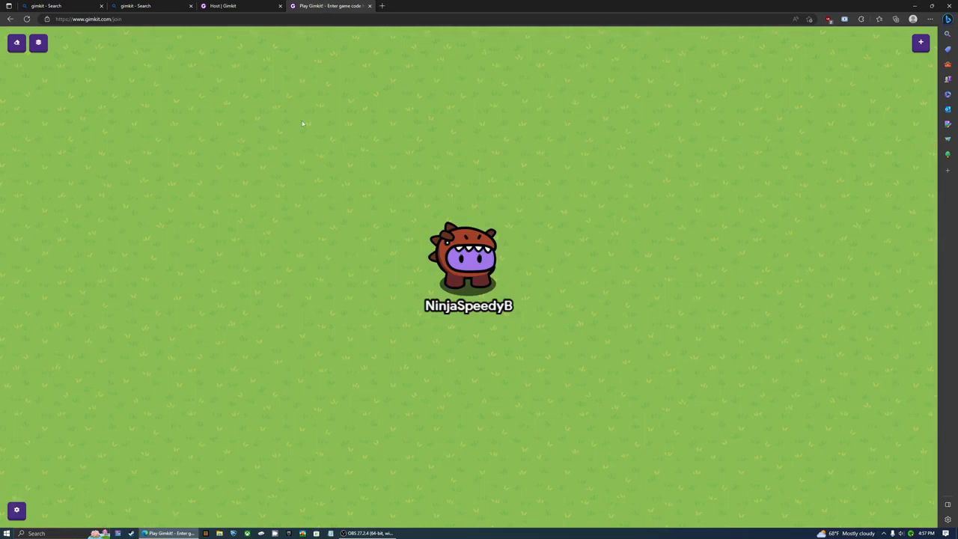
- Add a Game Overlay device from the Devices list and place it on the map
{"action": "left_click", "coordinate": [921, 43]}
{"action": "left_click", "coordinate": [802, 201]}
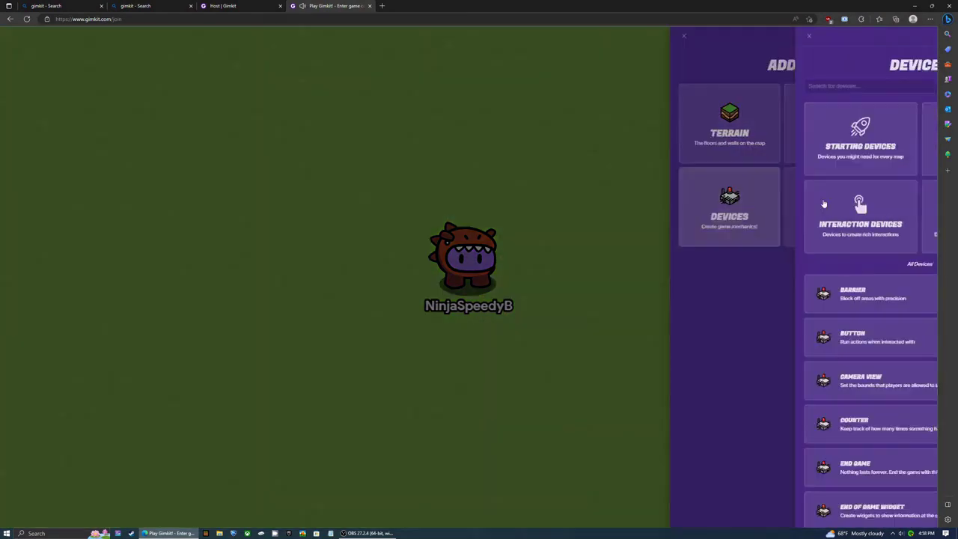
{"action": "scroll", "coordinate": [782, 329], "scroll_direction": "down", "scroll_amount": 4}
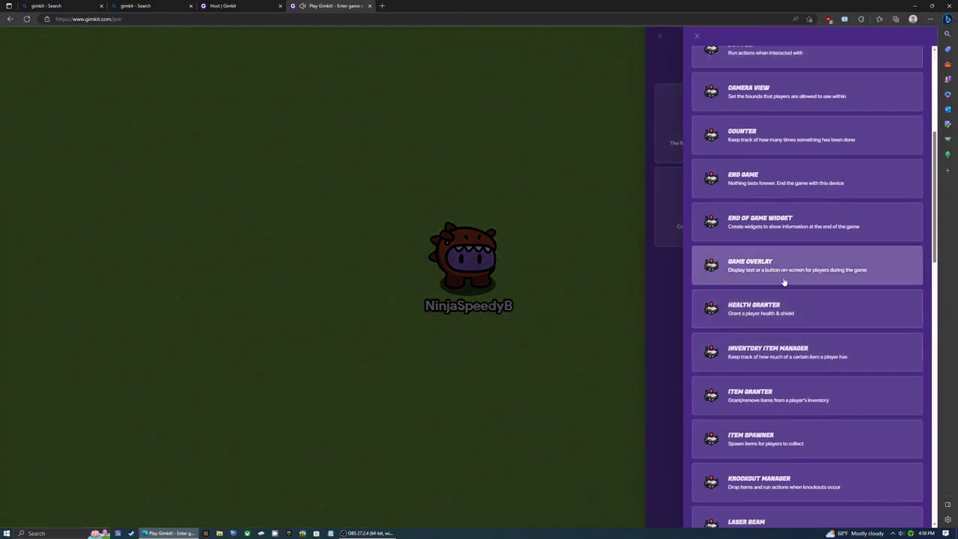
{"action": "left_click", "coordinate": [785, 274]}
{"action": "left_click", "coordinate": [618, 185]}
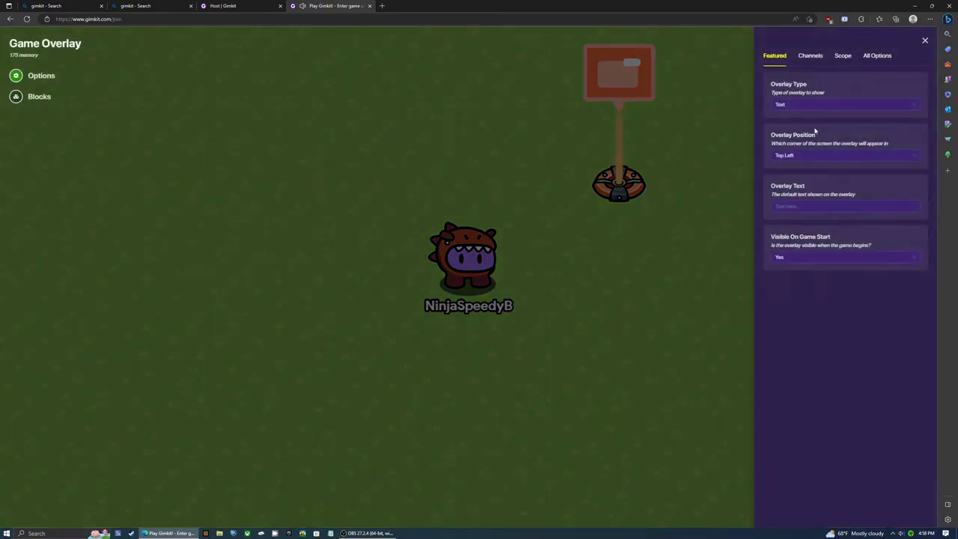
- Set the overlay to Tracked Item, Top Right position, tracking Cash, then close its settings
{"action": "left_click", "coordinate": [799, 103]}
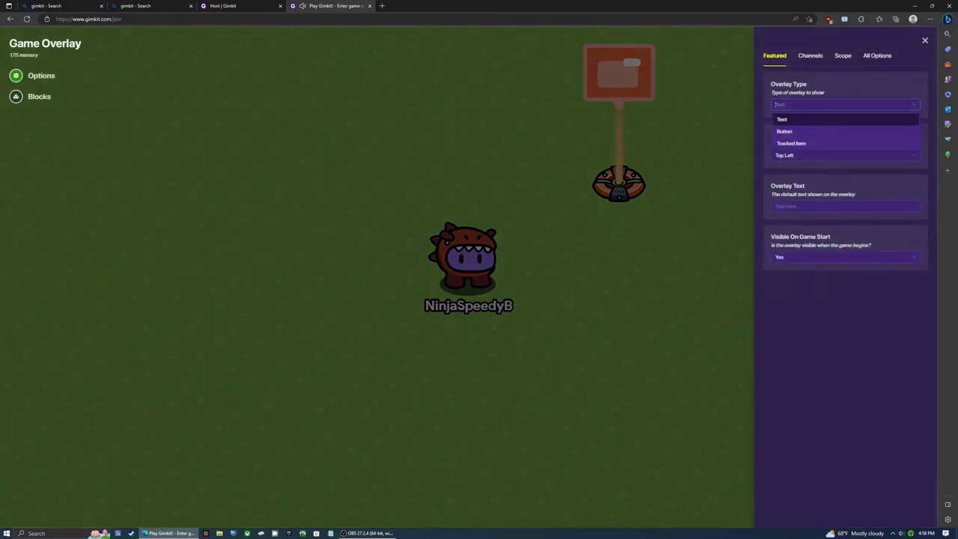
{"action": "left_click", "coordinate": [785, 143]}
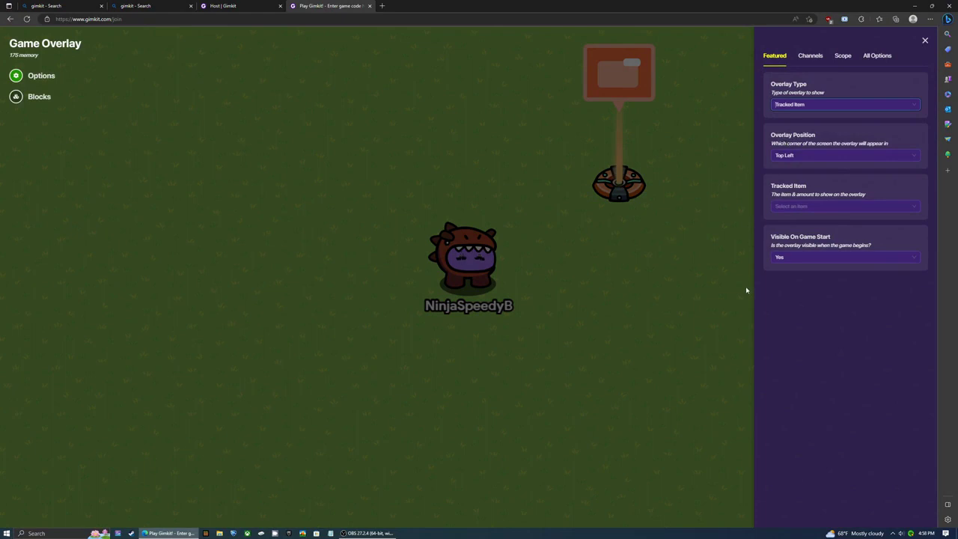
{"action": "left_click", "coordinate": [800, 155]}
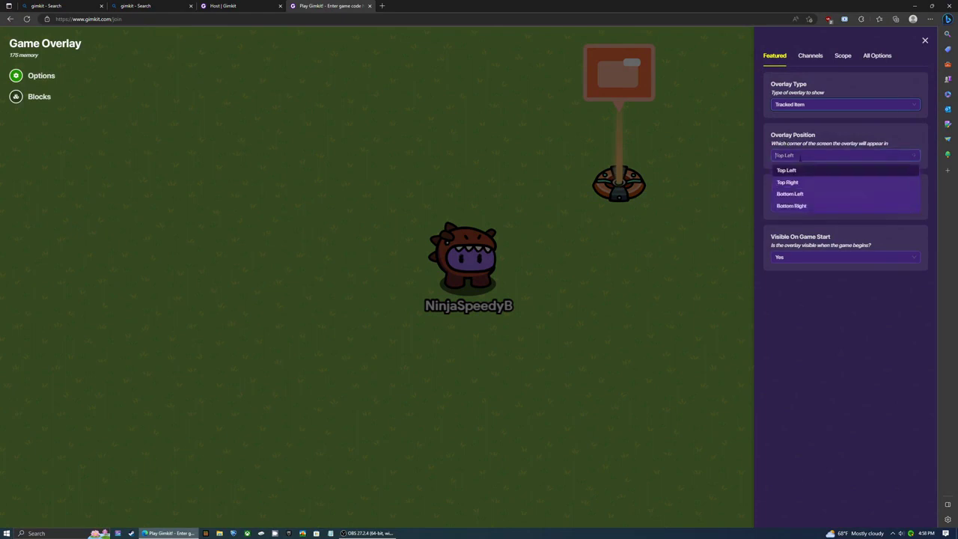
{"action": "left_click", "coordinate": [843, 183]}
{"action": "left_click", "coordinate": [831, 207]}
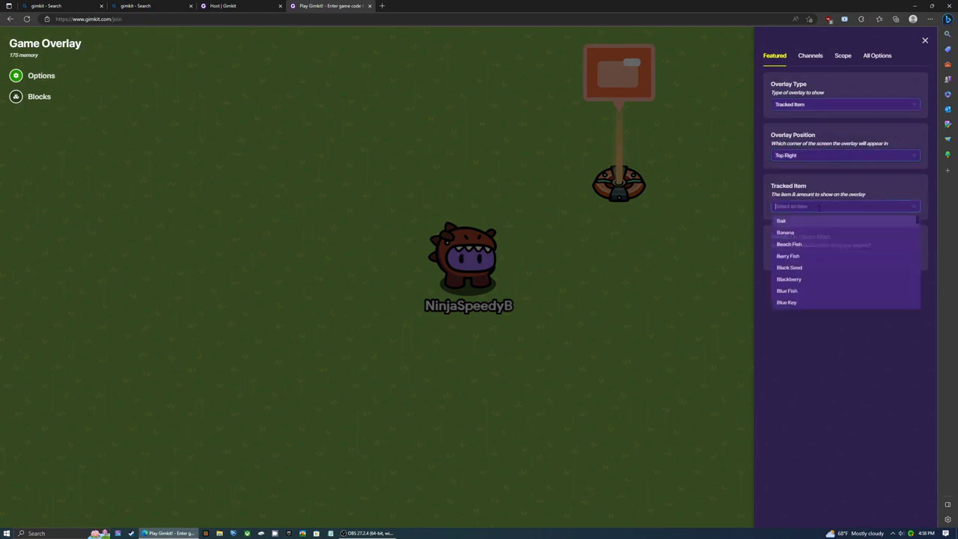
{"action": "scroll", "coordinate": [799, 286], "scroll_direction": "down", "scroll_amount": 1}
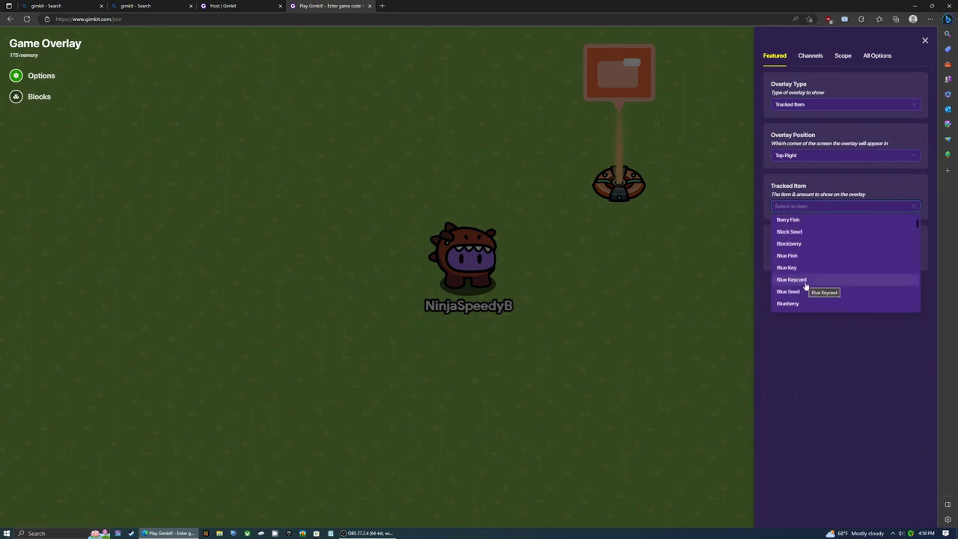
{"action": "scroll", "coordinate": [805, 286], "scroll_direction": "down", "scroll_amount": 2}
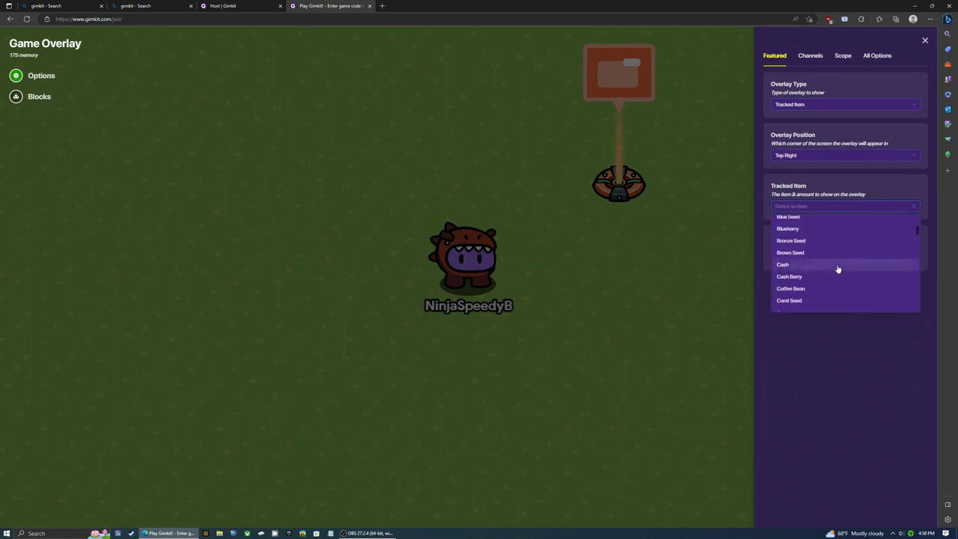
{"action": "left_click", "coordinate": [837, 265]}
{"action": "left_click", "coordinate": [804, 207]}
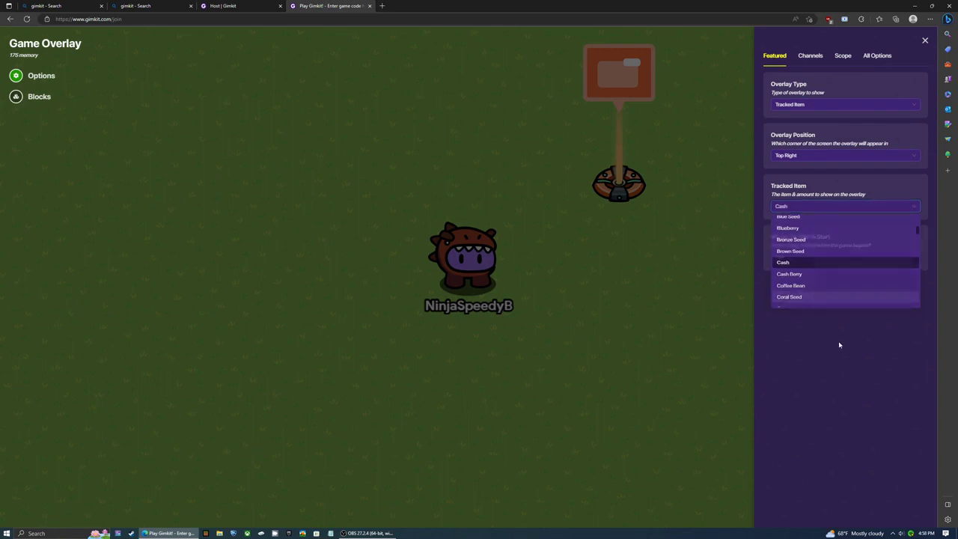
{"action": "left_click", "coordinate": [853, 274]}
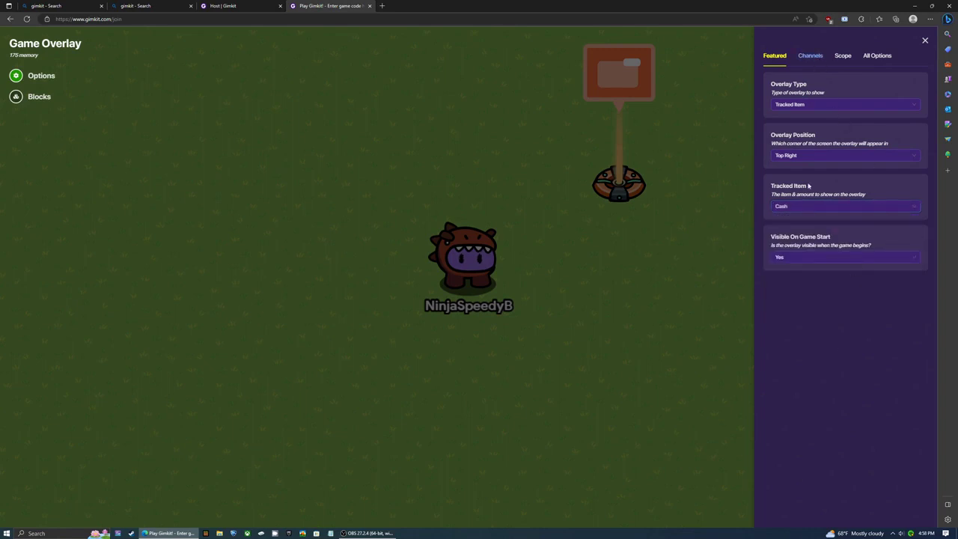
{"action": "left_click", "coordinate": [815, 58]}
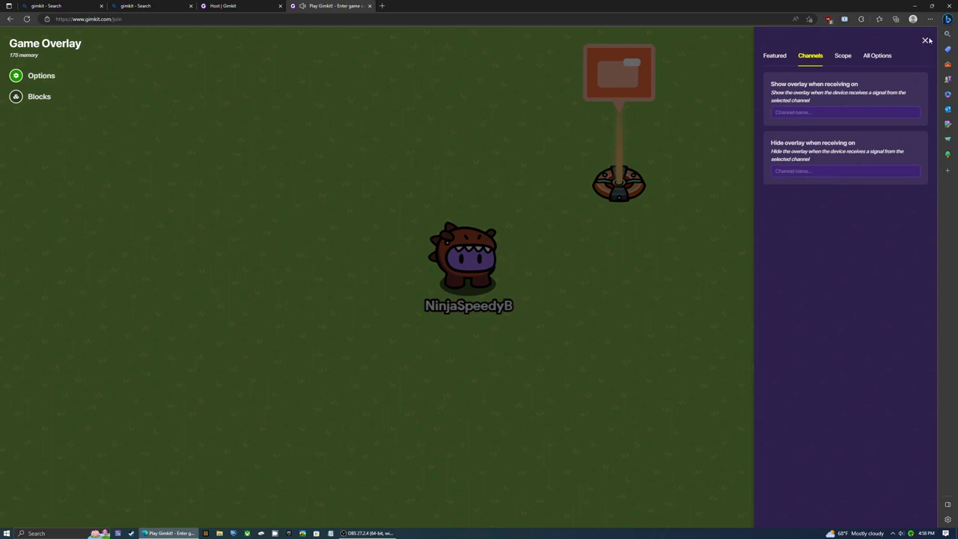
{"action": "left_click", "coordinate": [924, 42]}
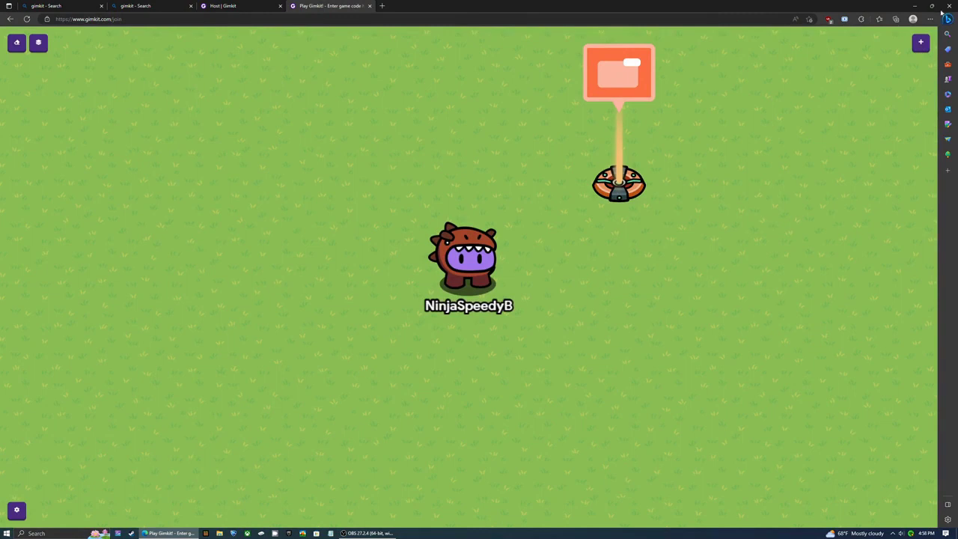
- Place an Item Spawner just above the character
{"action": "left_click", "coordinate": [920, 42]}
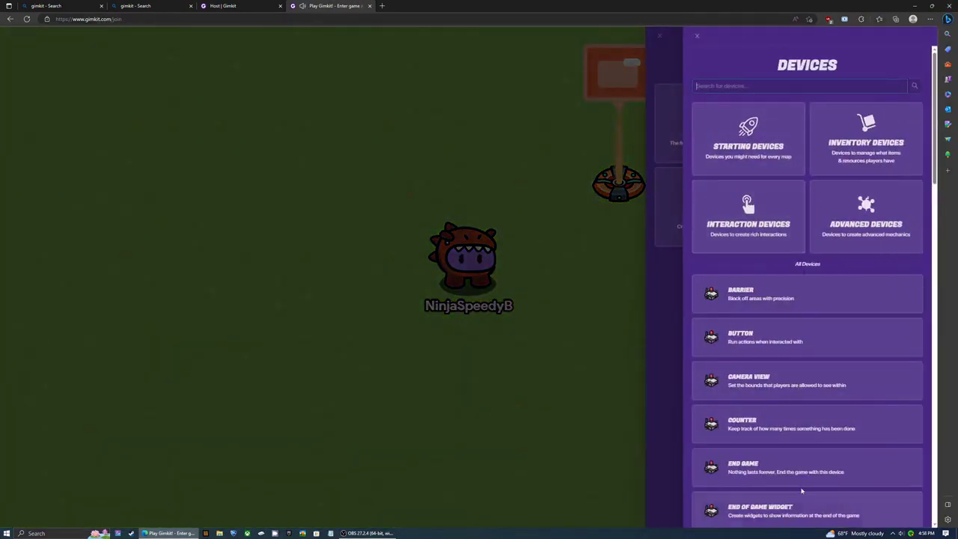
{"action": "scroll", "coordinate": [801, 490], "scroll_direction": "down", "scroll_amount": 4}
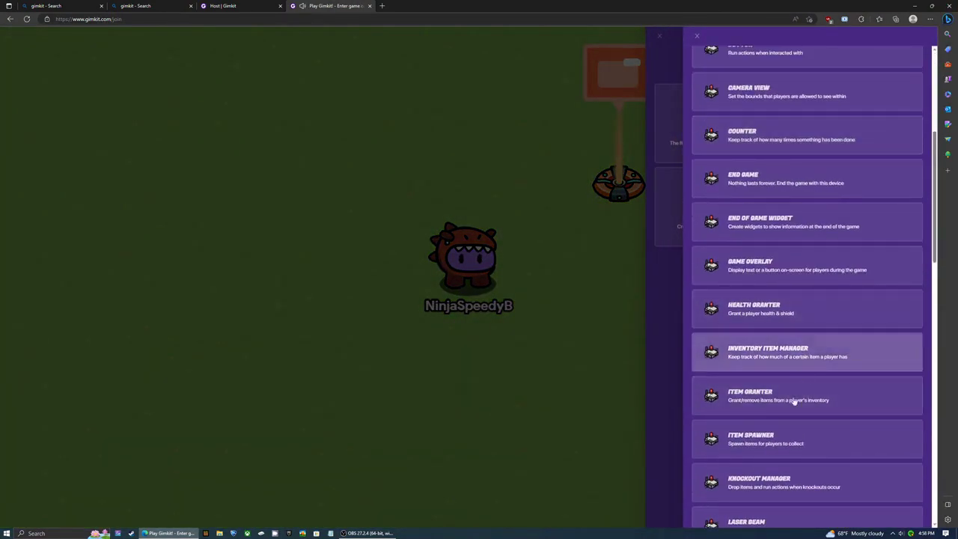
{"action": "left_click", "coordinate": [729, 438]}
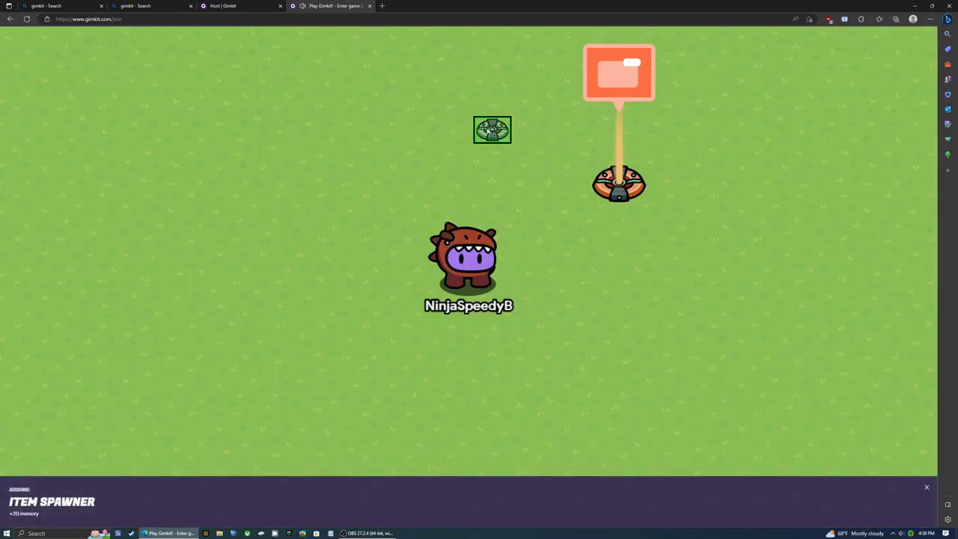
{"action": "left_click", "coordinate": [488, 128]}
- Set the spawner's item to Cash and start play-testing
{"action": "left_click", "coordinate": [796, 102]}
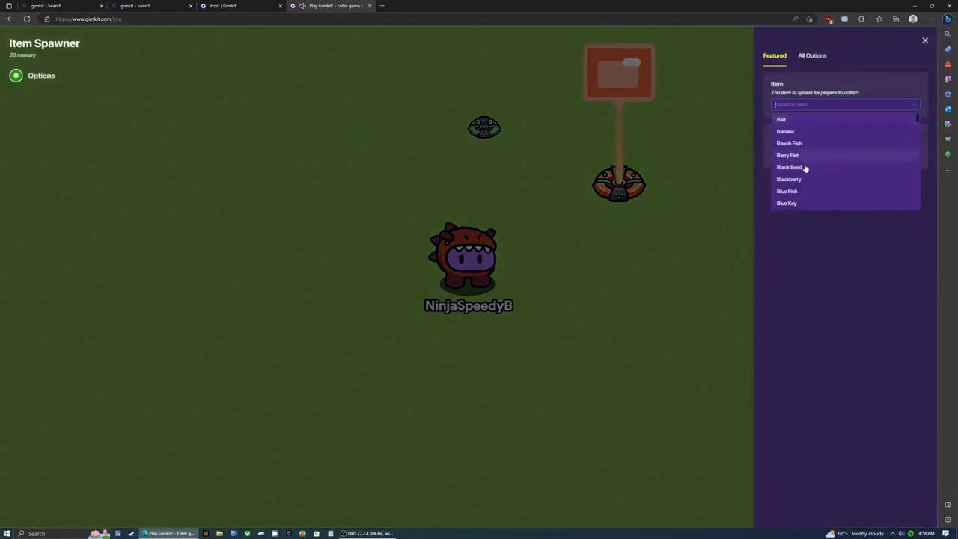
{"action": "scroll", "coordinate": [803, 179], "scroll_direction": "down", "scroll_amount": 2}
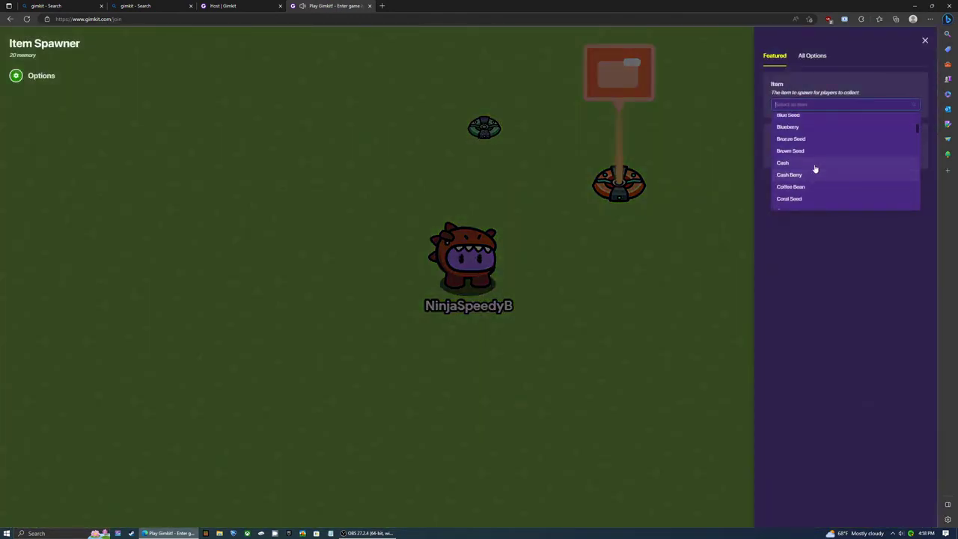
{"action": "left_click", "coordinate": [812, 164]}
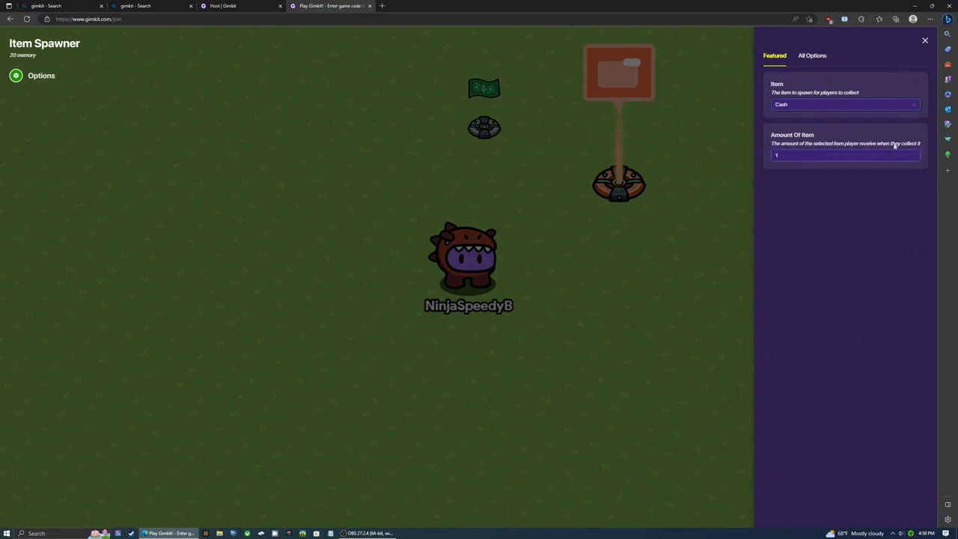
{"action": "left_click", "coordinate": [925, 42]}
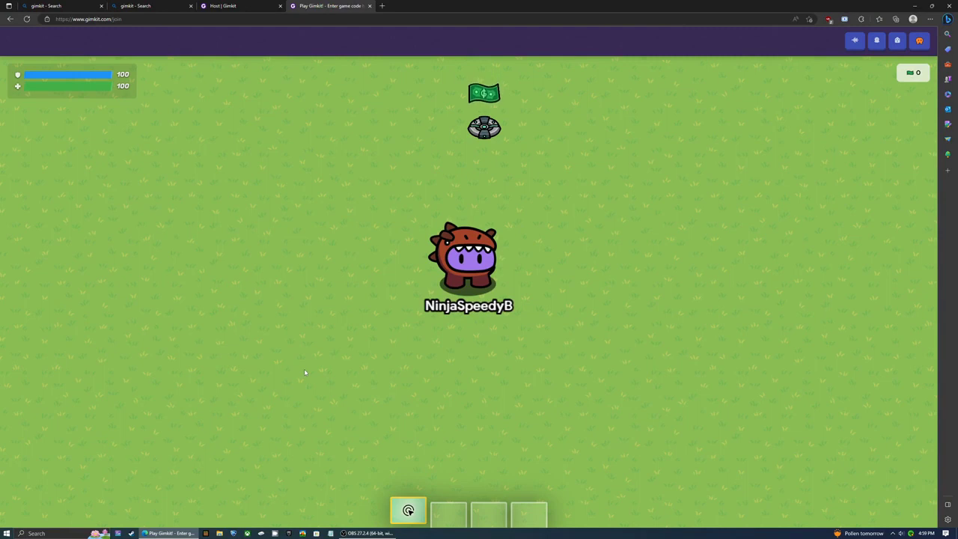
- Walk onto the spawner and collect the respawning Cash until the overlay shows 4
{"action": "key", "text": "w"}
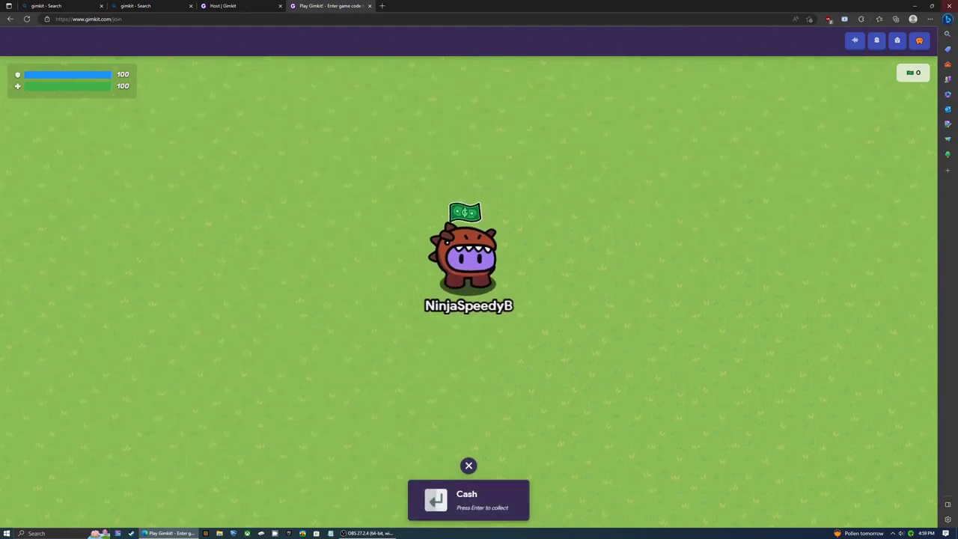
{"action": "key", "text": "Return"}
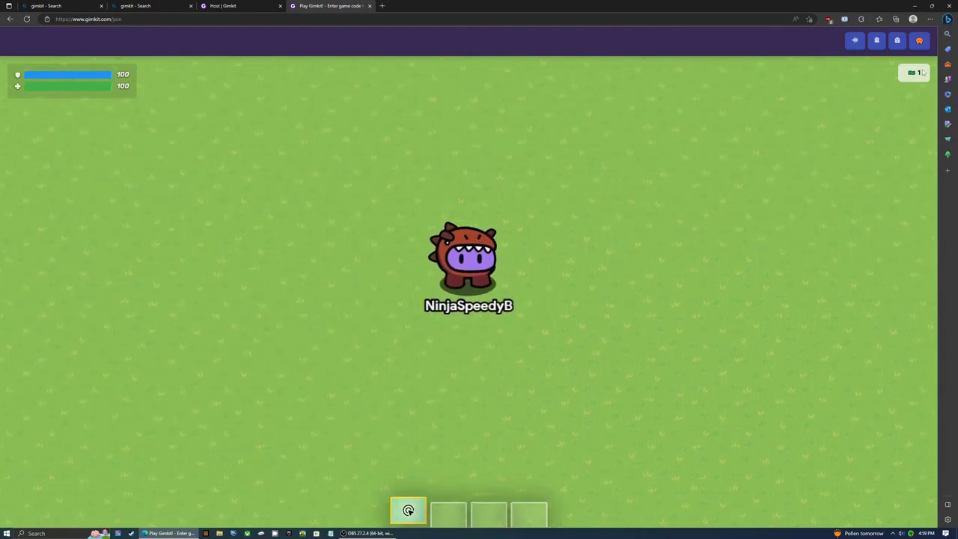
{"action": "key", "text": "w"}
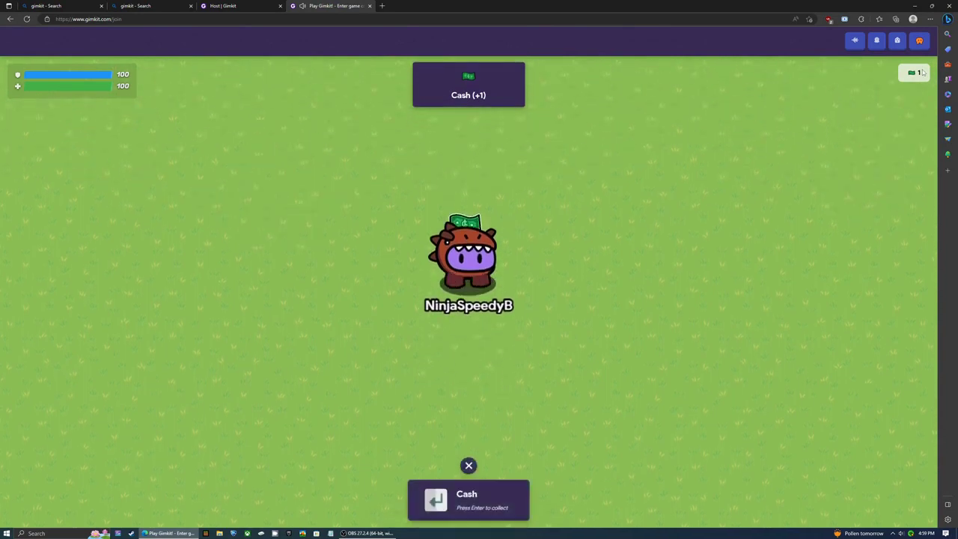
{"action": "key", "text": "Return"}
{"action": "key", "text": "s"}
{"action": "key", "text": "Return"}
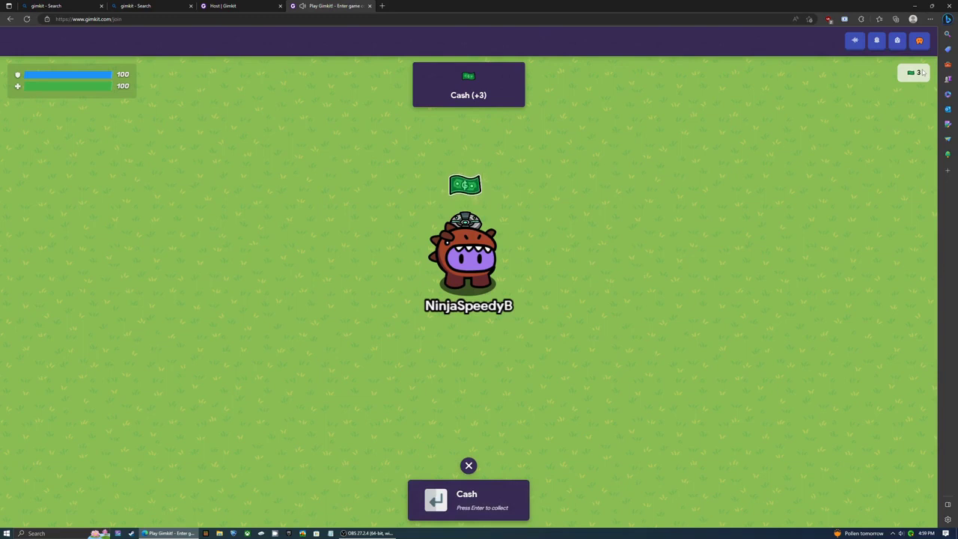
{"action": "key", "text": "Return"}
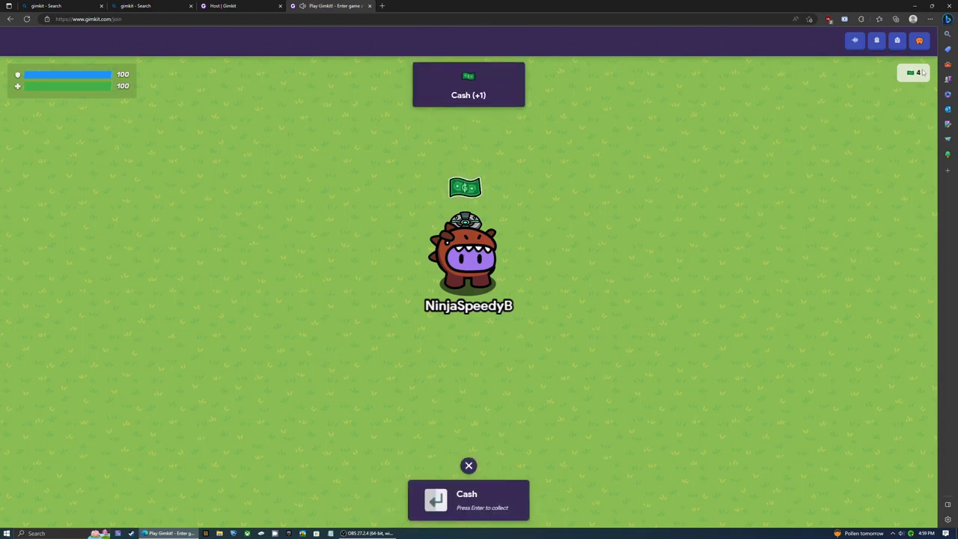
- Return to editing and place a Vending Machine on the map
{"action": "left_click", "coordinate": [918, 42]}
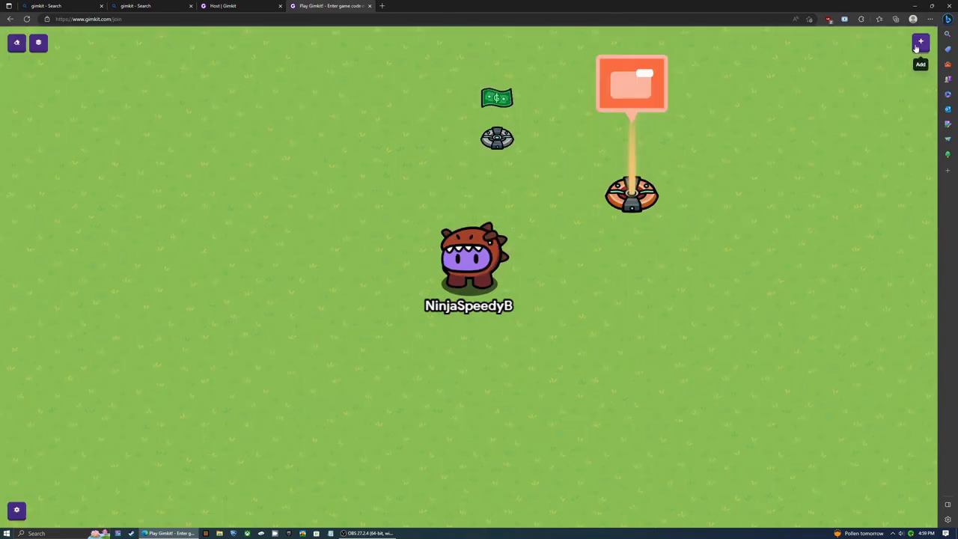
{"action": "left_click", "coordinate": [919, 44]}
{"action": "scroll", "coordinate": [745, 438], "scroll_direction": "down", "scroll_amount": 8}
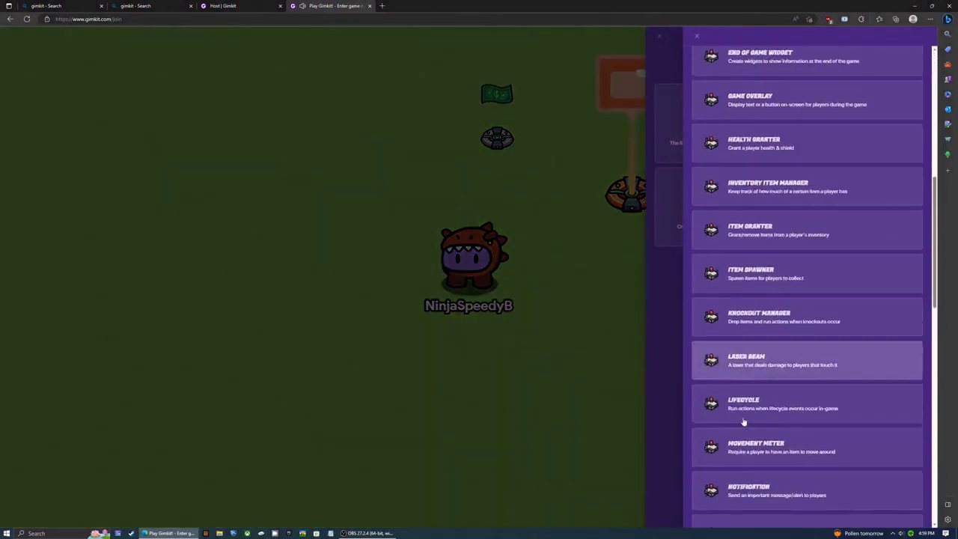
{"action": "scroll", "coordinate": [744, 438], "scroll_direction": "down", "scroll_amount": 6}
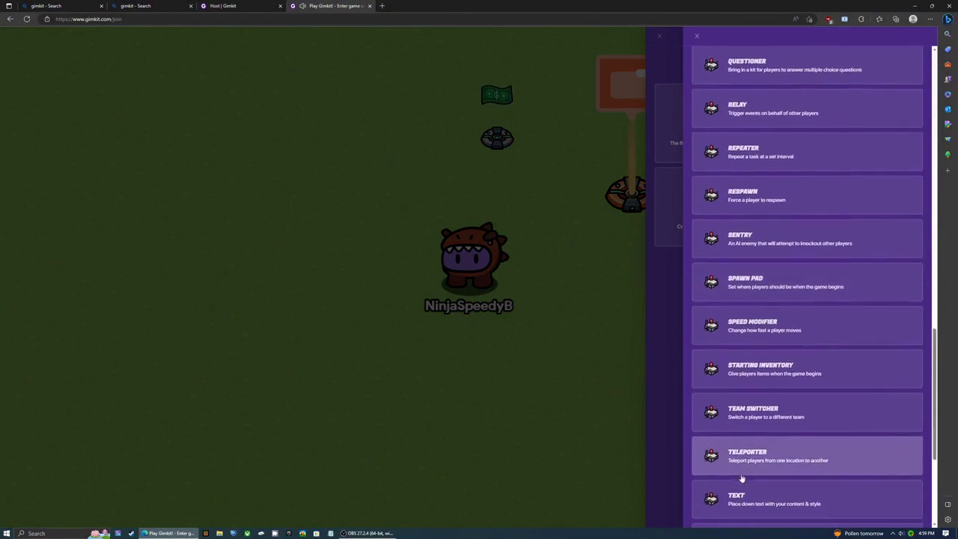
{"action": "scroll", "coordinate": [742, 514], "scroll_direction": "down", "scroll_amount": 2}
{"action": "left_click", "coordinate": [742, 508]}
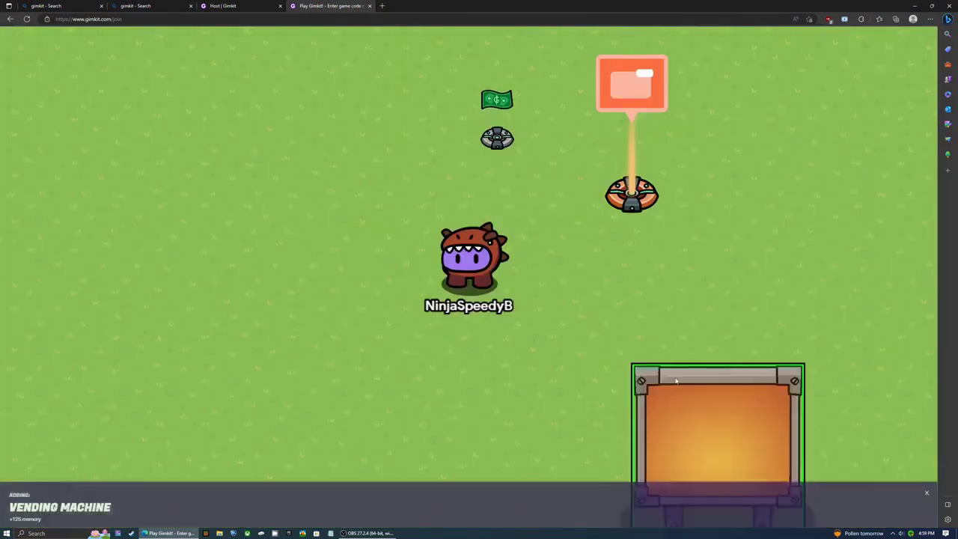
{"action": "left_click", "coordinate": [315, 93]}
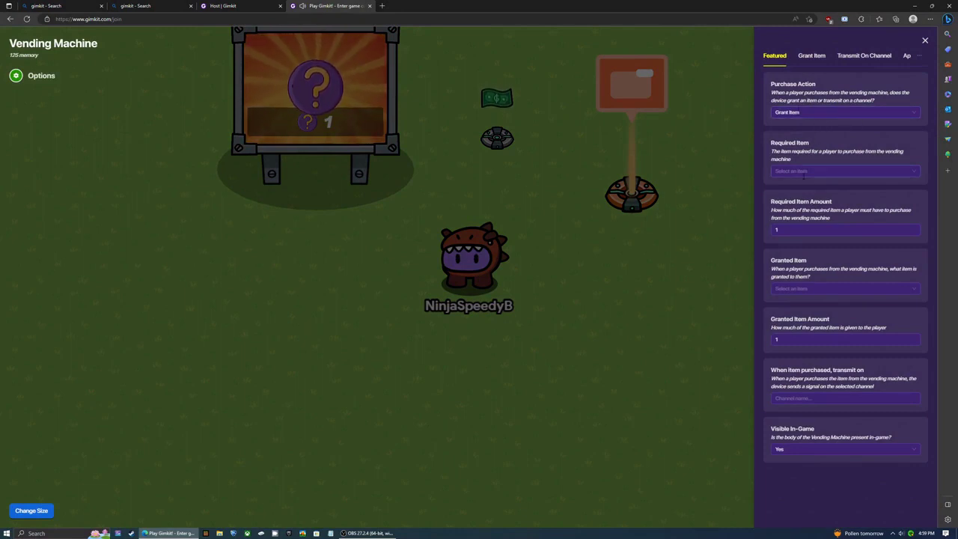
- Set the machine to require 5 Cash and grant a Quantum Portal (Rare)
{"action": "left_click", "coordinate": [803, 172]}
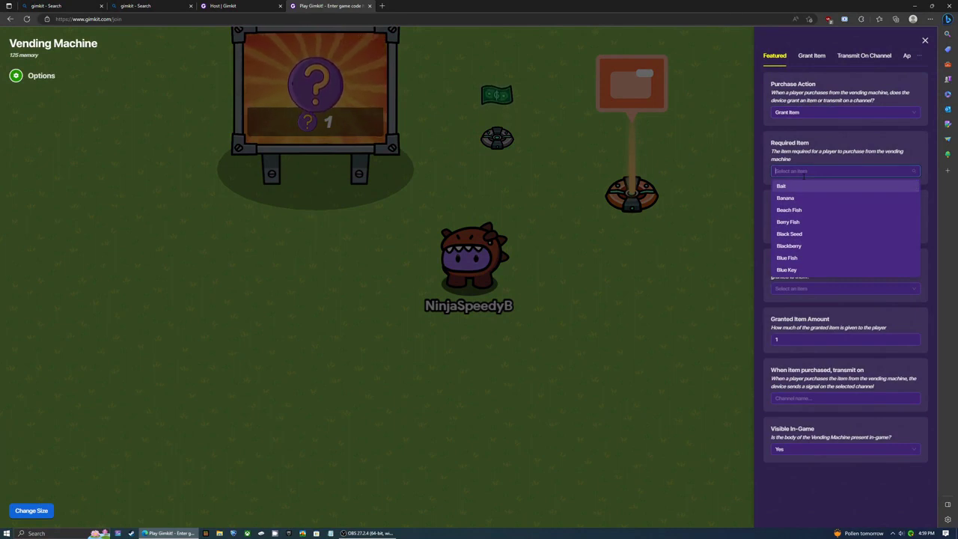
{"action": "scroll", "coordinate": [819, 250], "scroll_direction": "down", "scroll_amount": 3}
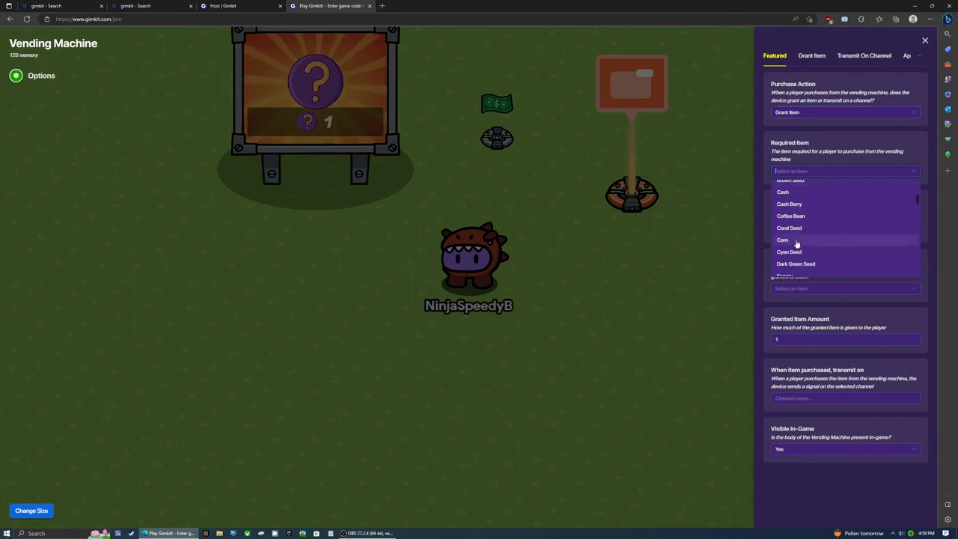
{"action": "left_click", "coordinate": [809, 193]}
{"action": "type", "text": "5"}
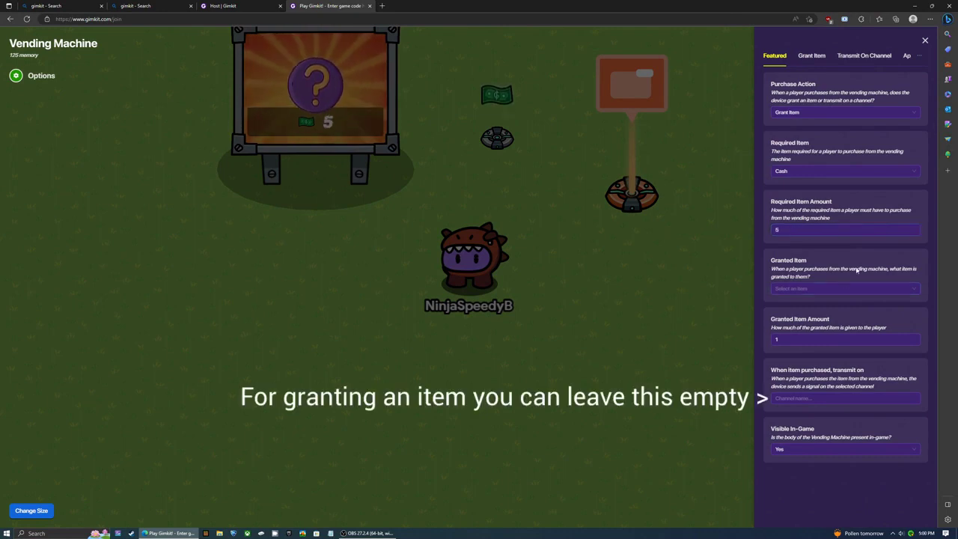
{"action": "left_click", "coordinate": [838, 289]}
{"action": "scroll", "coordinate": [821, 338], "scroll_direction": "down", "scroll_amount": 3}
{"action": "scroll", "coordinate": [821, 338], "scroll_direction": "down", "scroll_amount": 5}
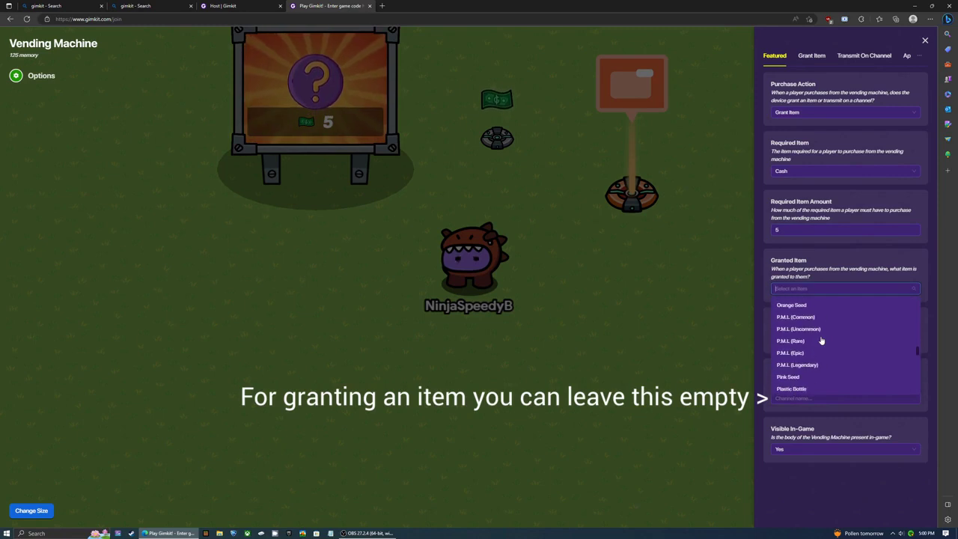
{"action": "left_click", "coordinate": [821, 338]}
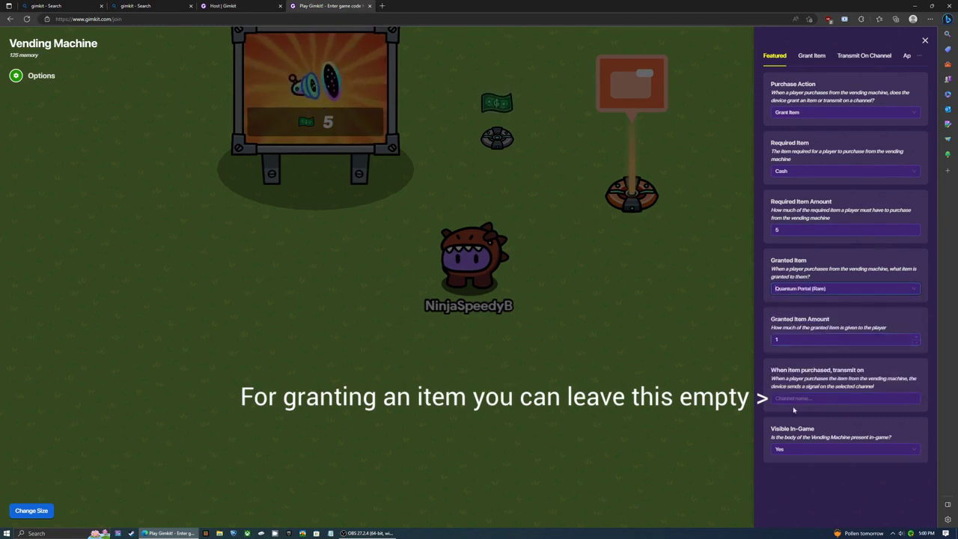
- Close the vending machine settings and collect Cash pickups in the play-test
{"action": "key", "text": "Escape"}
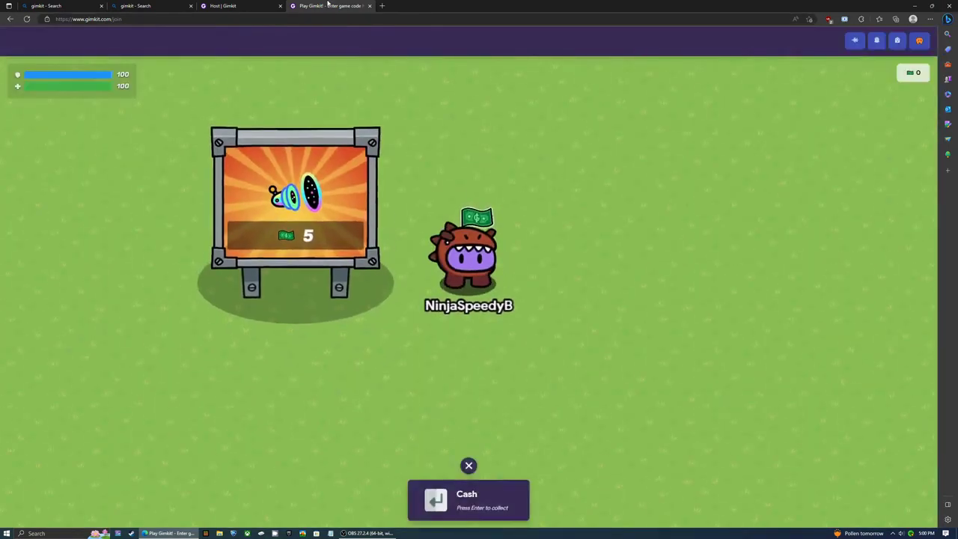
{"action": "key", "text": "Return"}
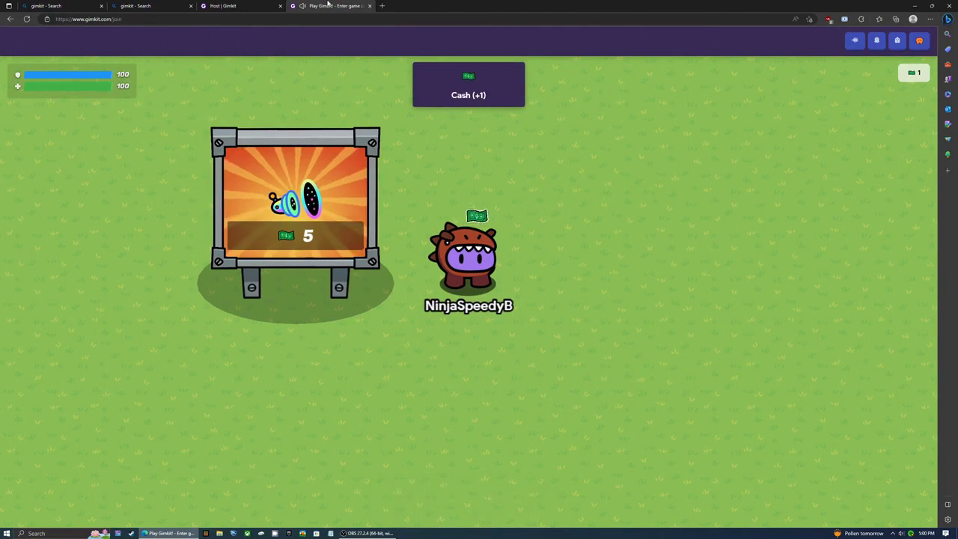
{"action": "key", "text": "Return"}
{"action": "key", "text": "Return"}
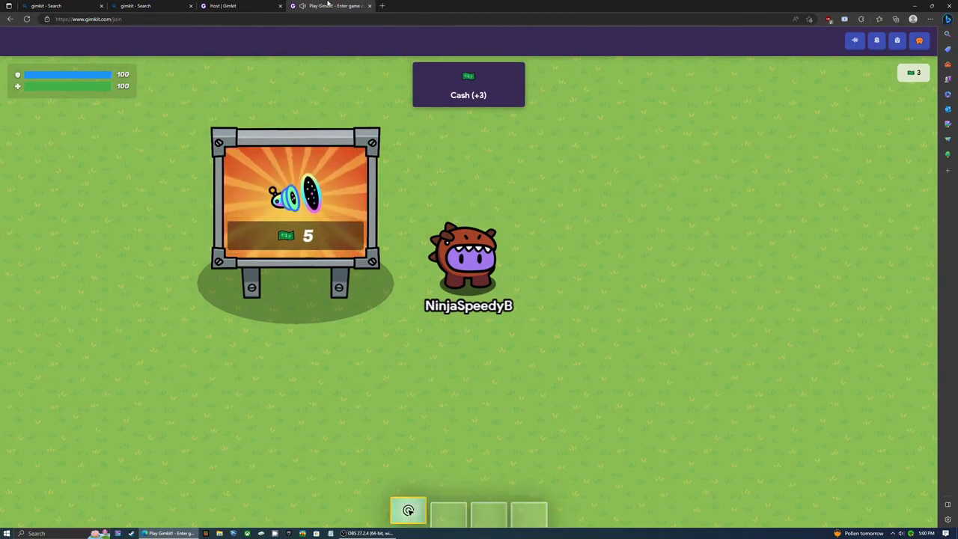
{"action": "key", "text": "Return"}
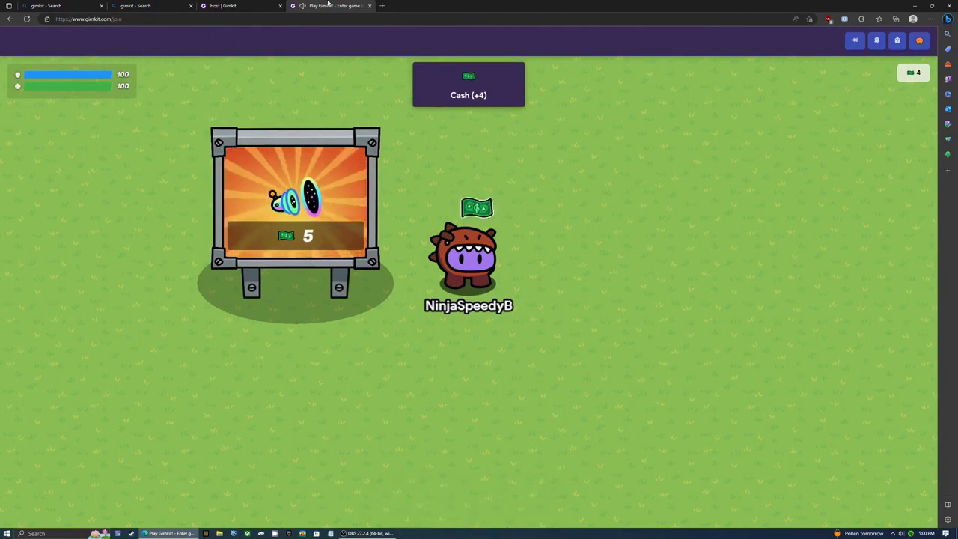
{"action": "key", "text": "Return"}
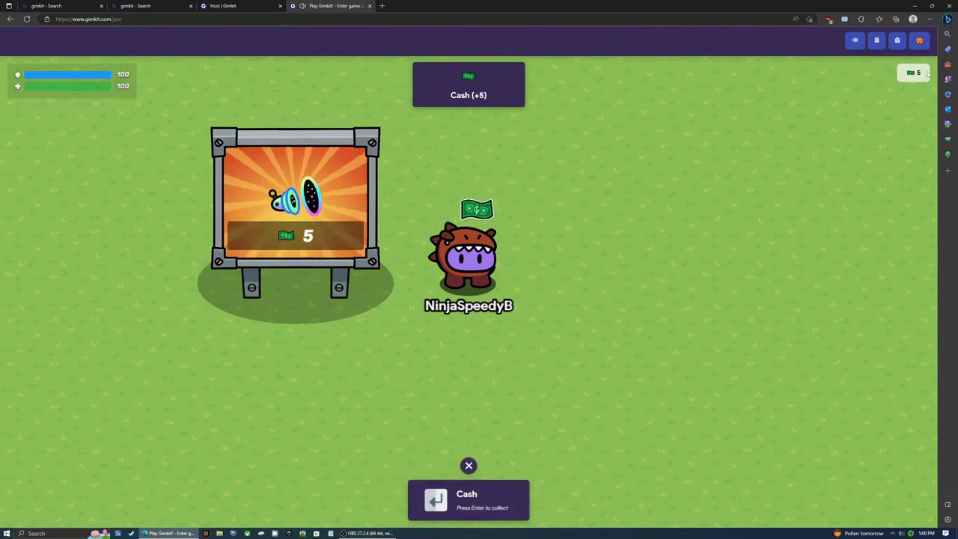
- Buy the Quantum Portal for 5 Cash and use it to teleport
{"action": "key", "text": "Left"}
{"action": "key", "text": "Down"}
{"action": "key", "text": "Left"}
{"action": "key", "text": "Up"}
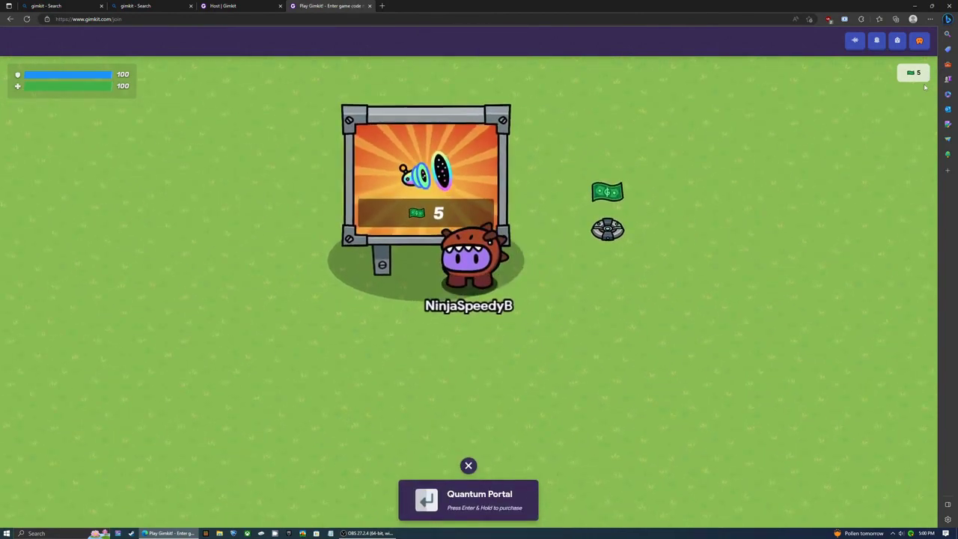
{"action": "key", "text": "Return"}
{"action": "key", "text": "Down"}
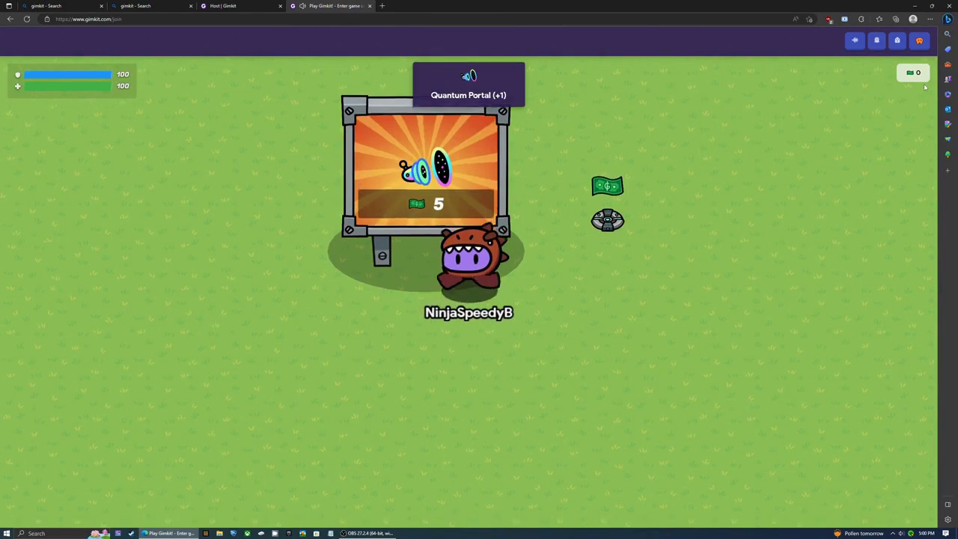
{"action": "left_click", "coordinate": [450, 511]}
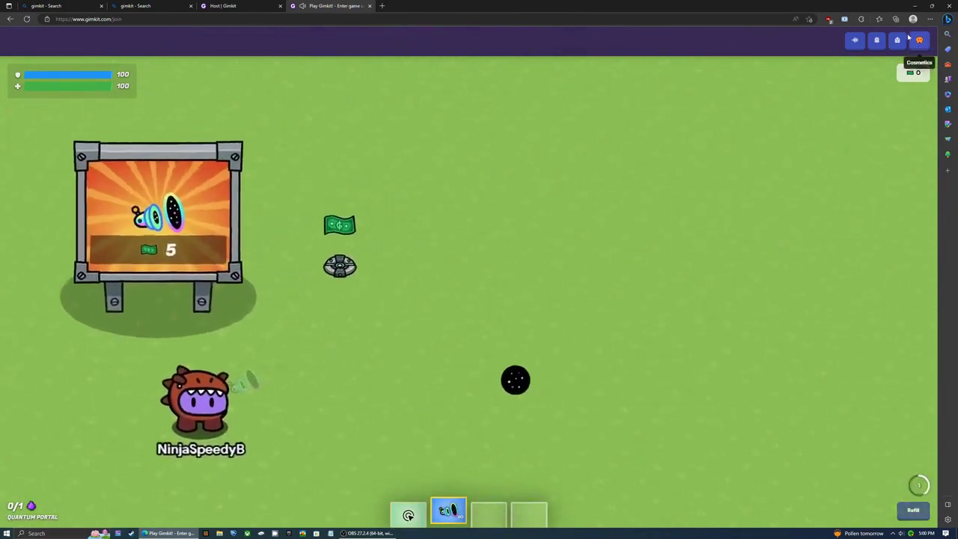
{"action": "left_click", "coordinate": [744, 376]}
- Buy a Potato for 5 Cash at the Potato vending machine
{"action": "key", "text": "Up"}
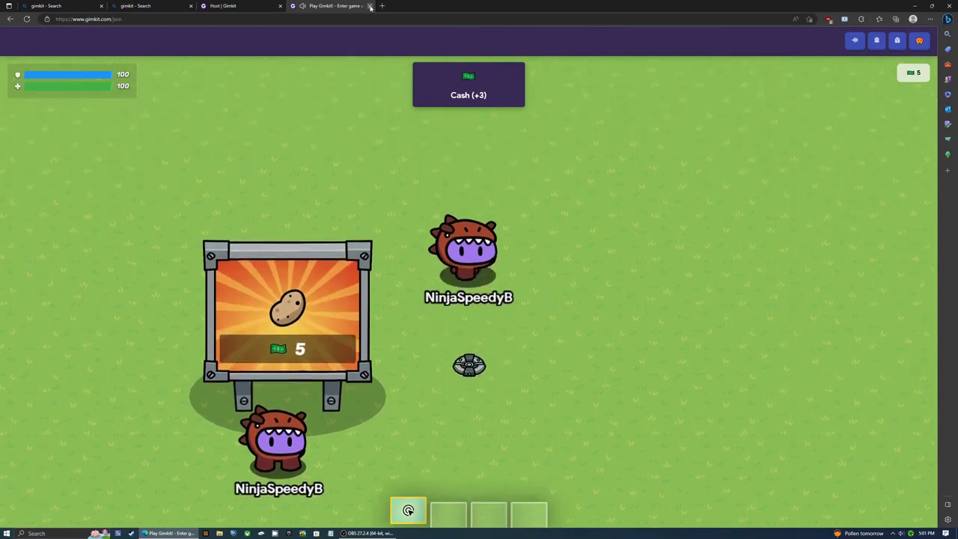
{"action": "key", "text": "Left"}
{"action": "key", "text": "Return"}
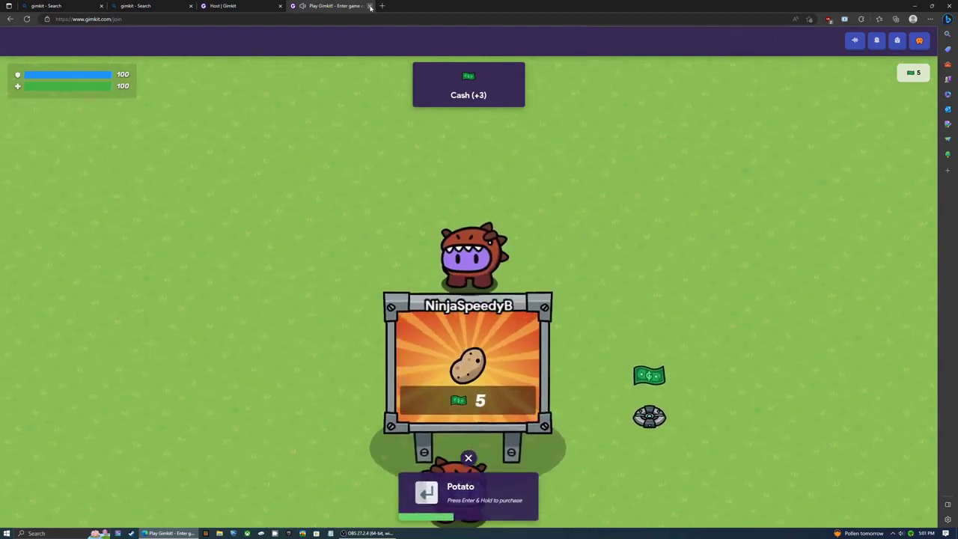
{"action": "key", "text": "Down"}
- Check the Inventory for the purchased Potato, then keep walking
{"action": "key", "text": "Right"}
{"action": "key", "text": "Up"}
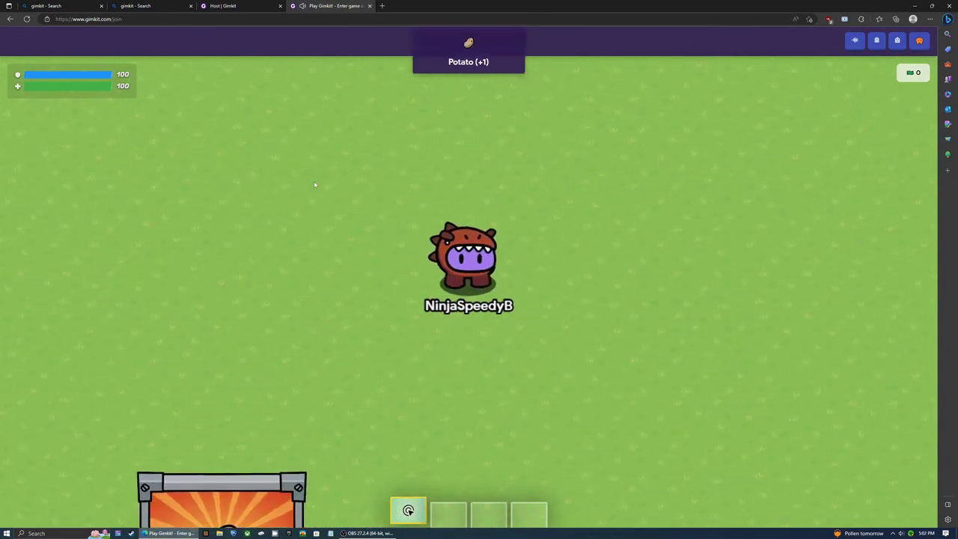
{"action": "left_click", "coordinate": [896, 40]}
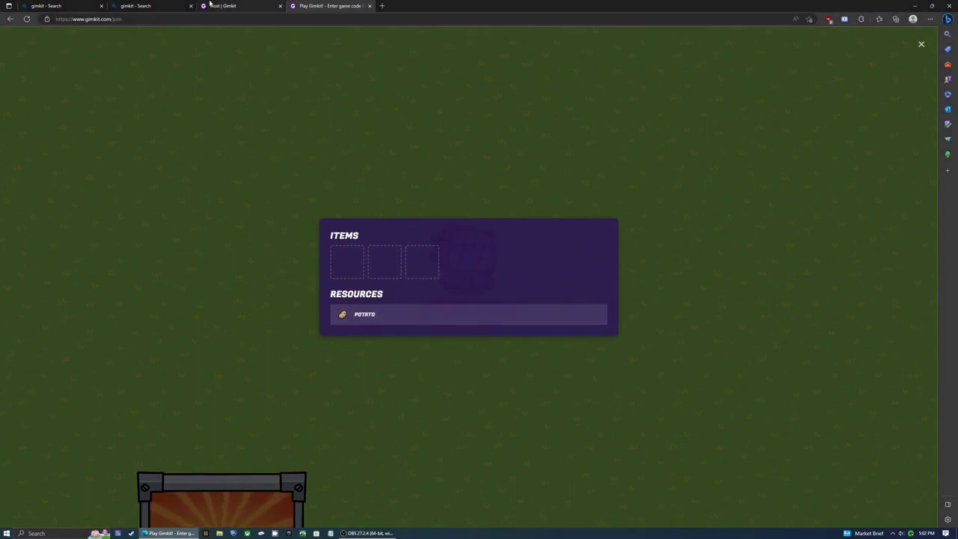
{"action": "left_click", "coordinate": [399, 178]}
{"action": "key", "text": "d"}
{"action": "key", "text": "d"}
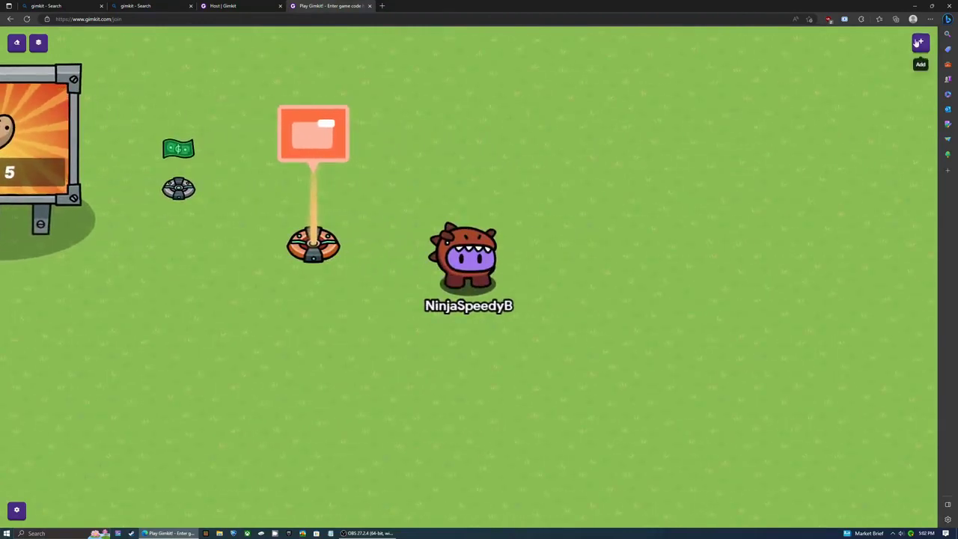
- Place a new Vending Machine beside the player
{"action": "left_click", "coordinate": [919, 43]}
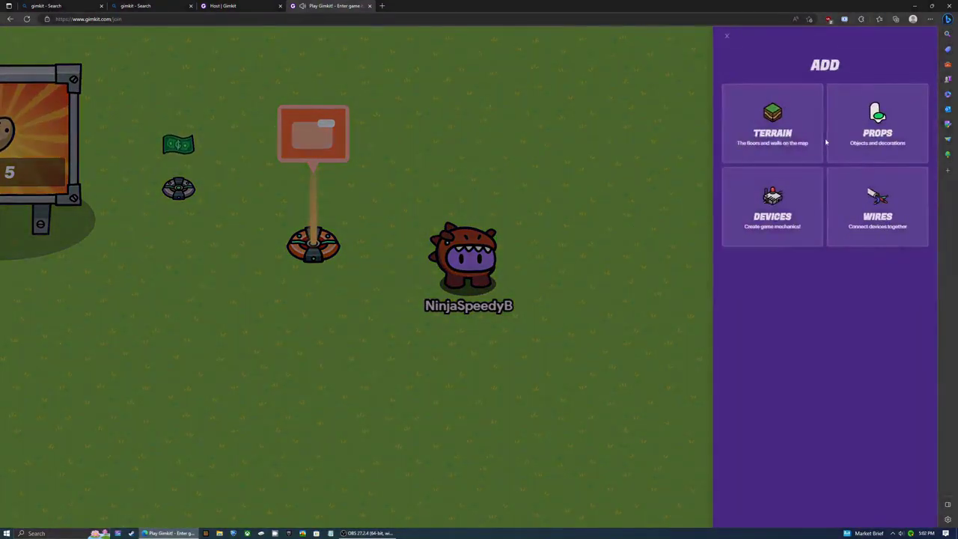
{"action": "left_click", "coordinate": [796, 207]}
{"action": "scroll", "coordinate": [780, 372], "scroll_direction": "down", "scroll_amount": 5}
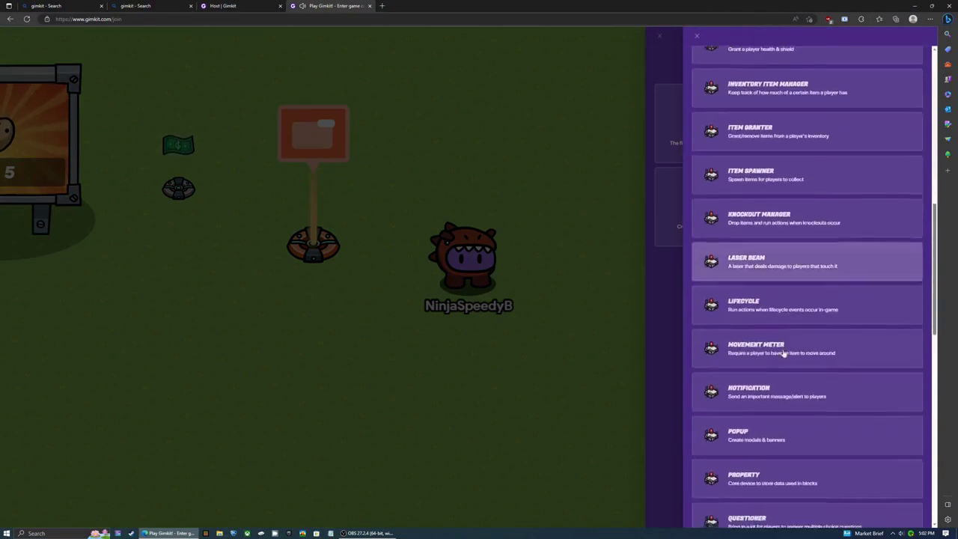
{"action": "scroll", "coordinate": [780, 372], "scroll_direction": "down", "scroll_amount": 5}
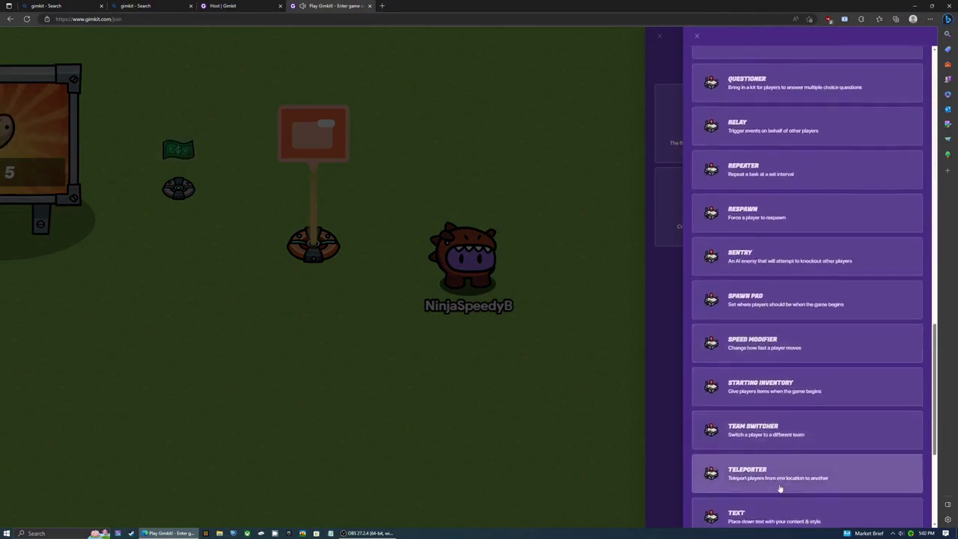
{"action": "left_click", "coordinate": [781, 364]}
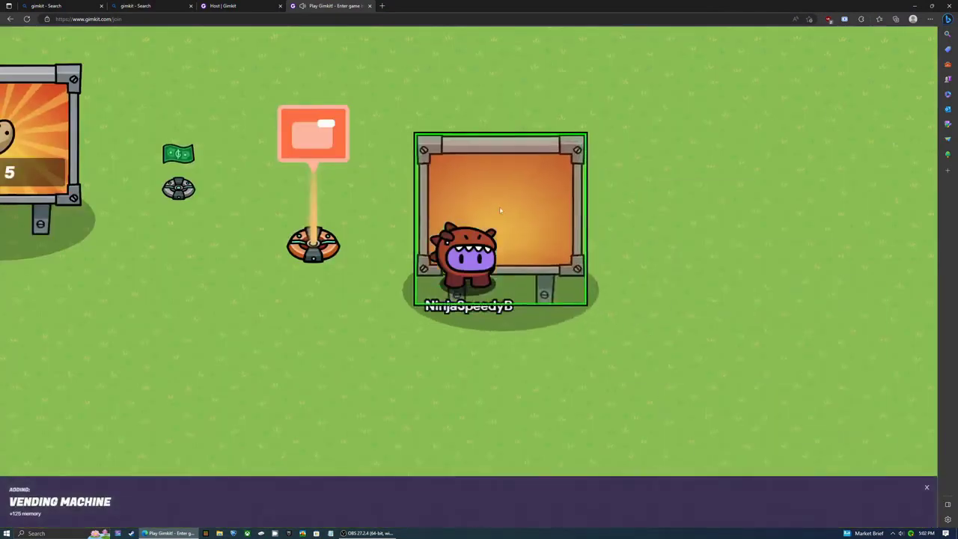
{"action": "left_click", "coordinate": [476, 150]}
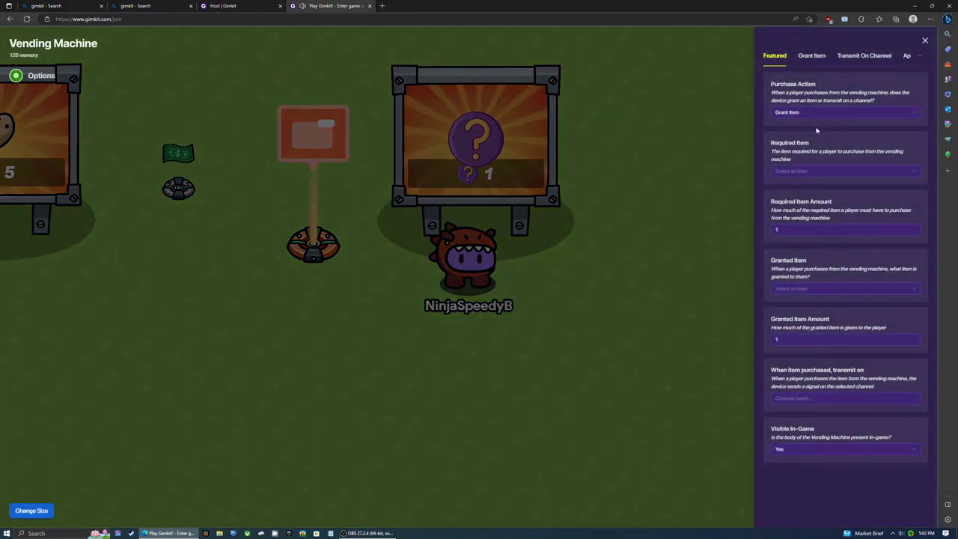
- Make purchases transmit on a channel and require Cash as payment
{"action": "left_click", "coordinate": [823, 113]}
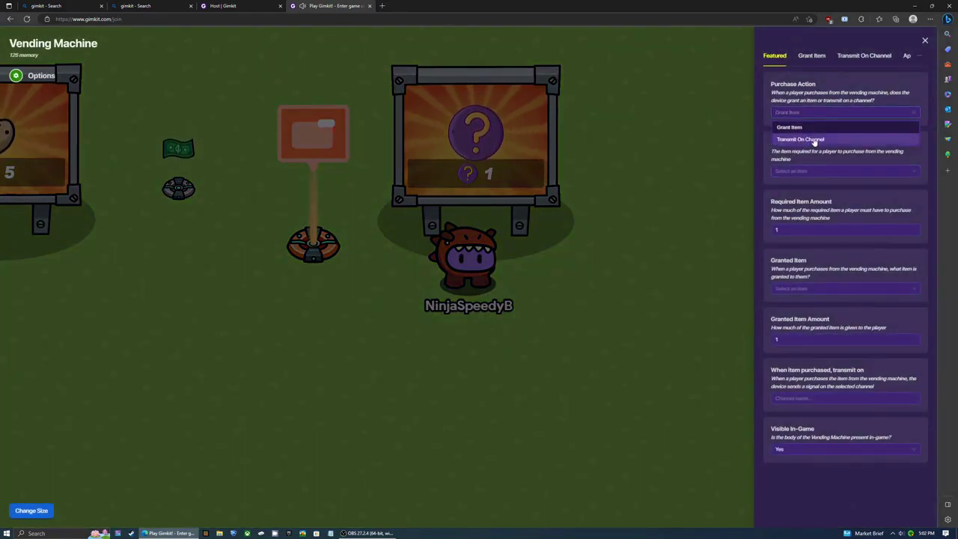
{"action": "left_click", "coordinate": [814, 140]}
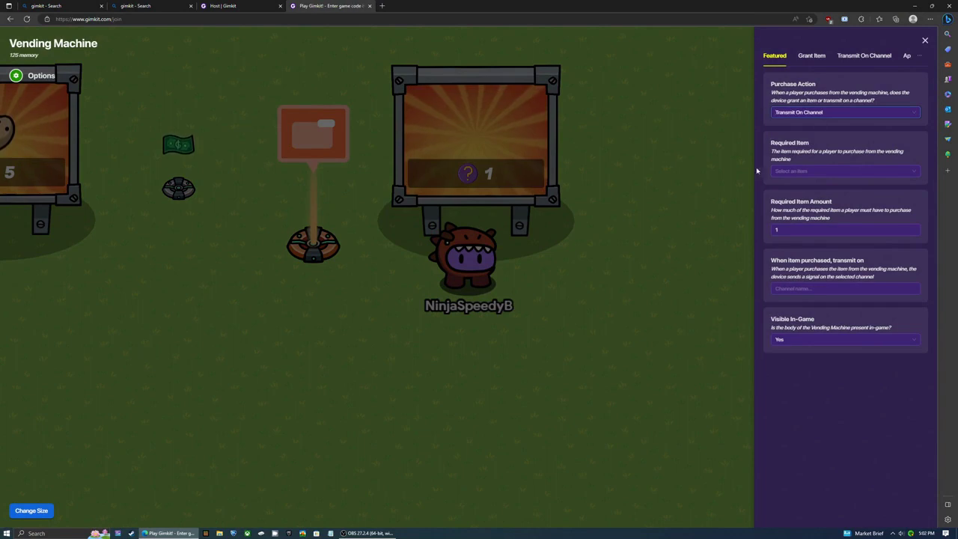
{"action": "left_click", "coordinate": [815, 171]}
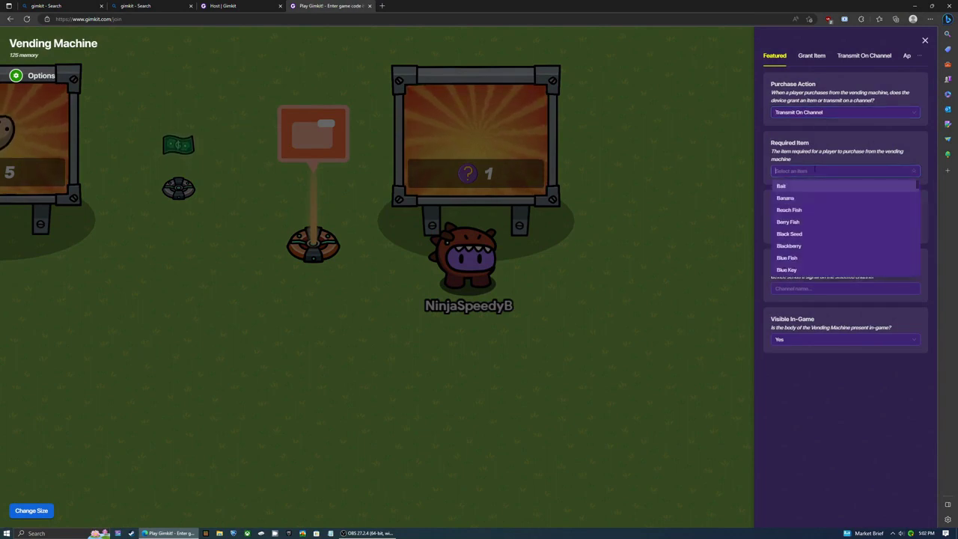
{"action": "scroll", "coordinate": [790, 250], "scroll_direction": "down", "scroll_amount": 3}
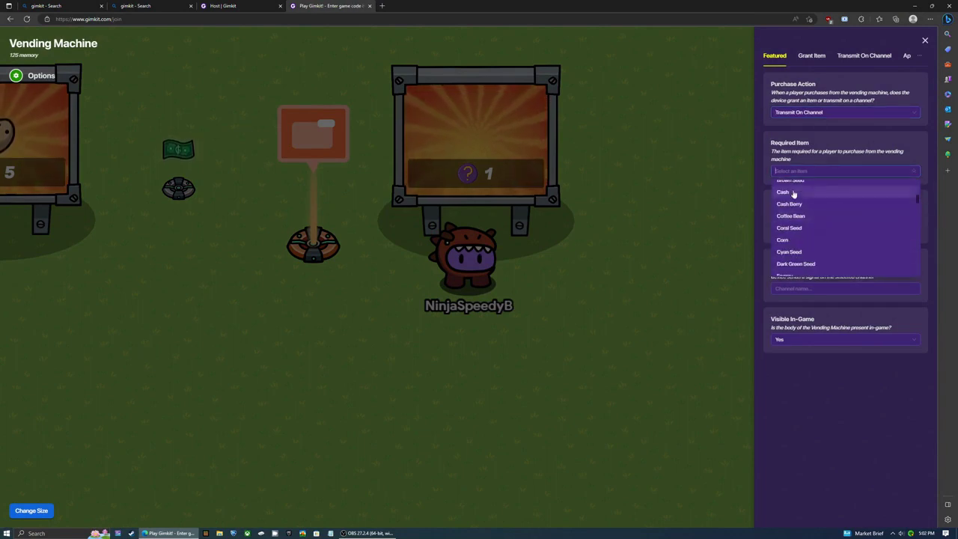
{"action": "left_click", "coordinate": [786, 192]}
{"action": "type", "text": "Speed upgrade"}
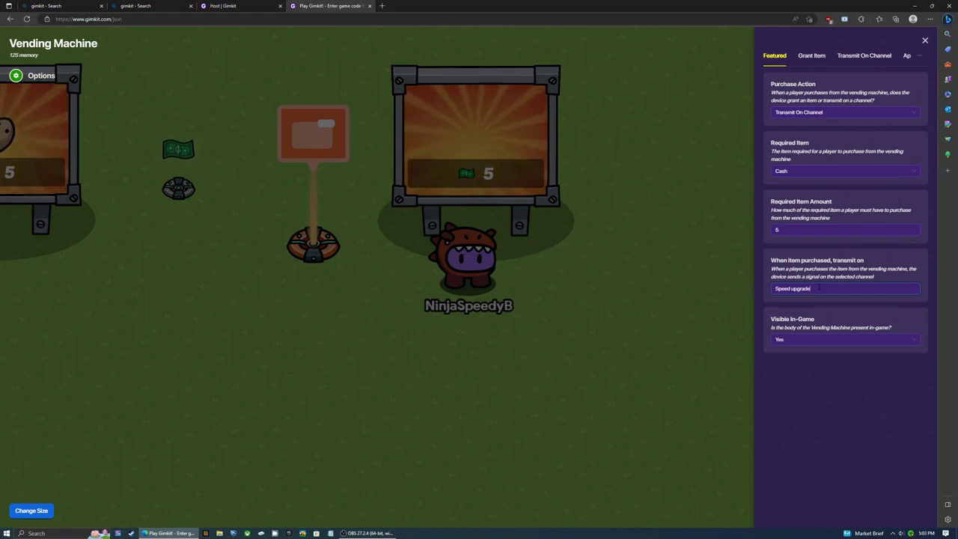
- Close the vending machine settings and place a Speed Modifier on the map
{"action": "left_click", "coordinate": [925, 43]}
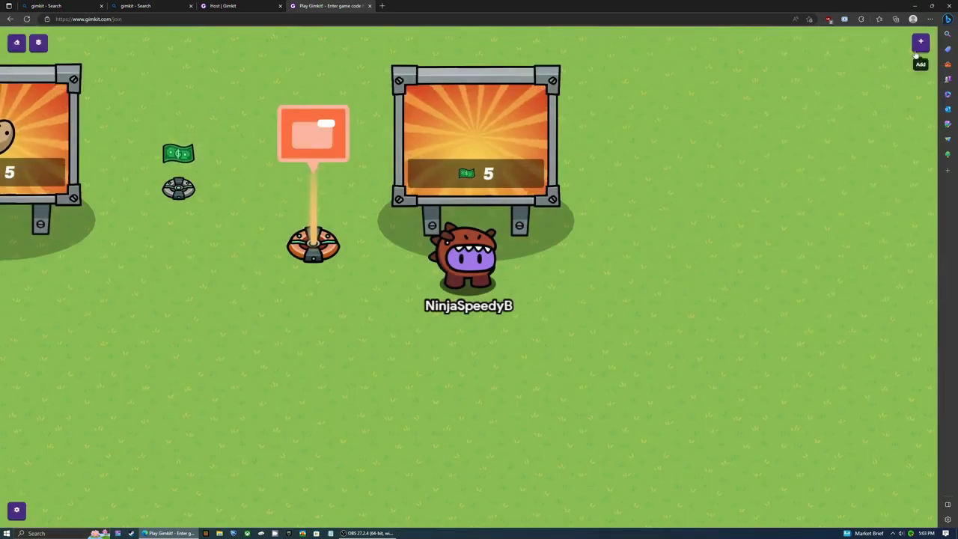
{"action": "left_click", "coordinate": [915, 49]}
{"action": "scroll", "coordinate": [782, 337], "scroll_direction": "down", "scroll_amount": 10}
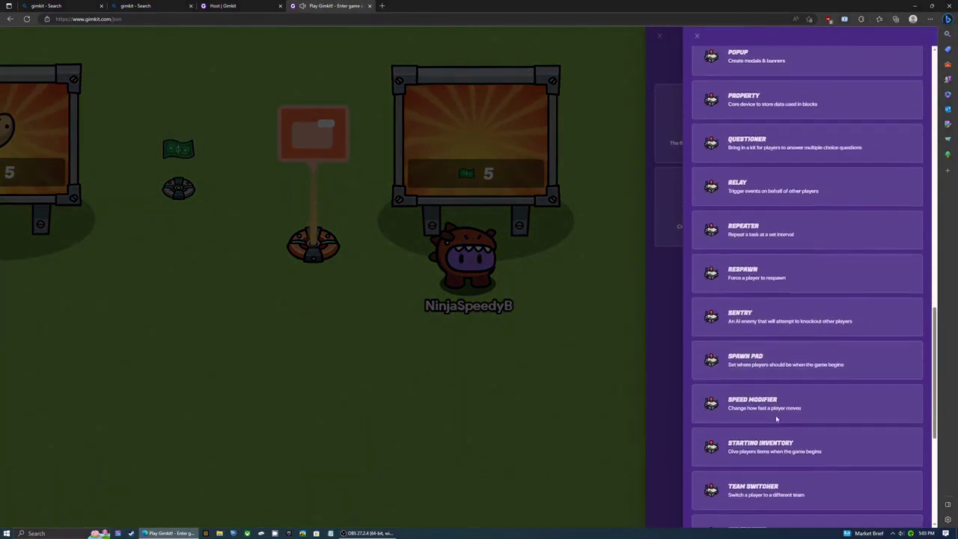
{"action": "left_click", "coordinate": [778, 396]}
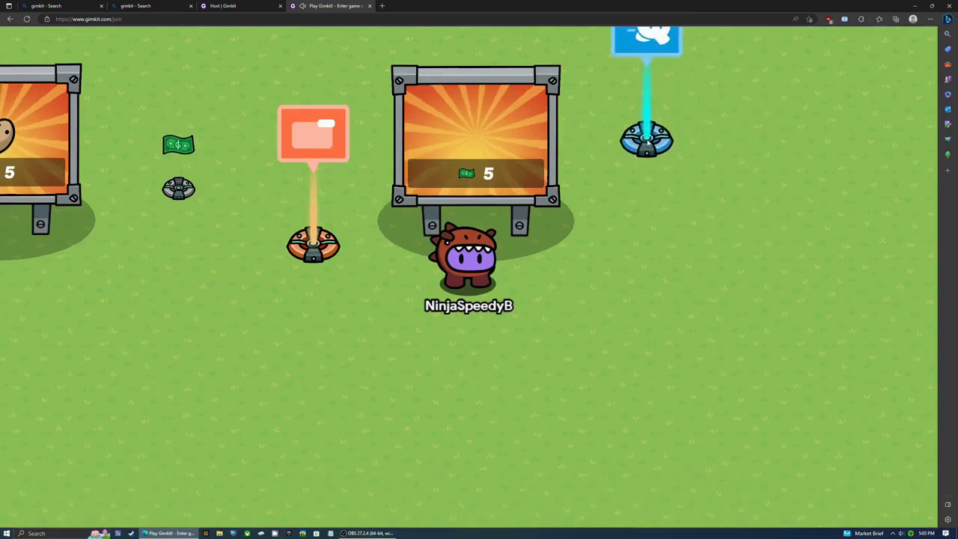
{"action": "left_click", "coordinate": [648, 141]}
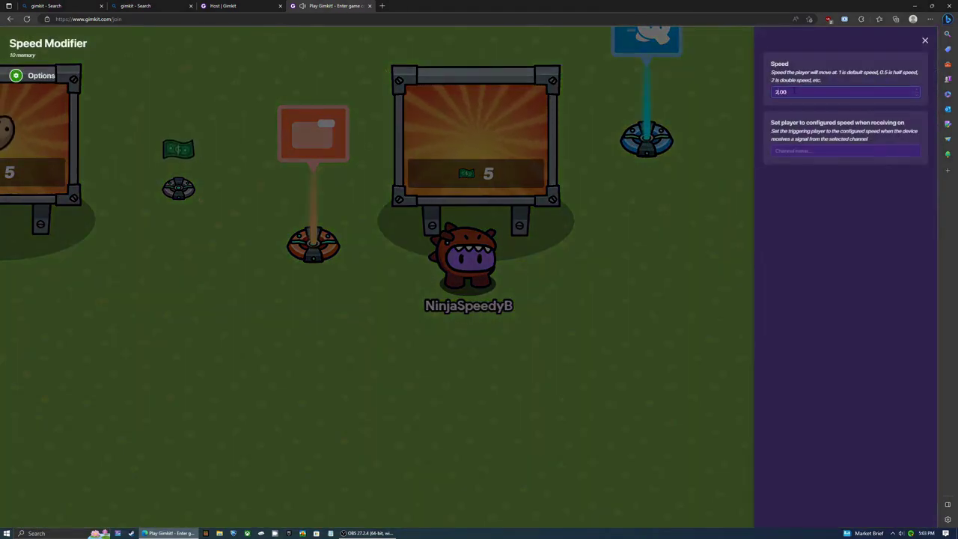
- Set the Speed Modifier (speed 2.00) to activate on the Speed upgrade channel
{"action": "left_click", "coordinate": [793, 150]}
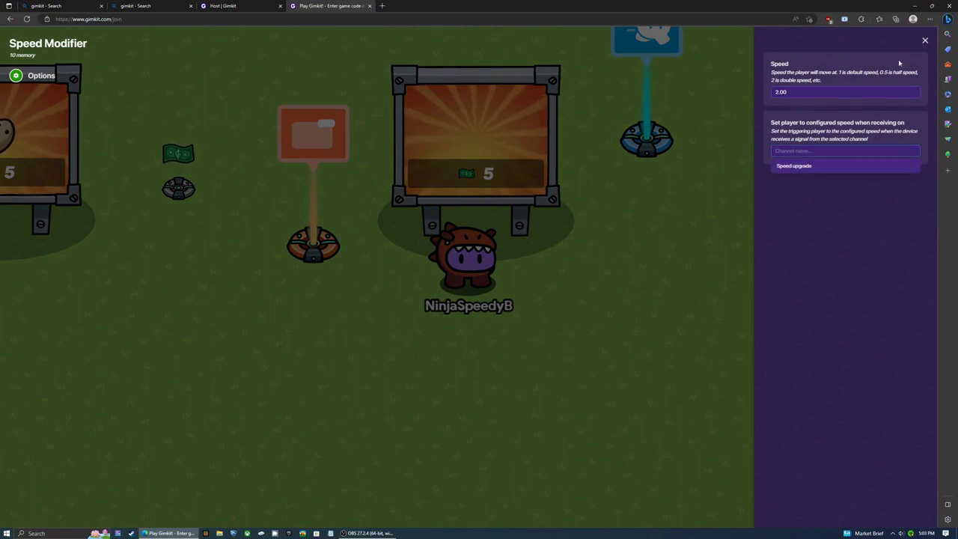
{"action": "left_click", "coordinate": [826, 262]}
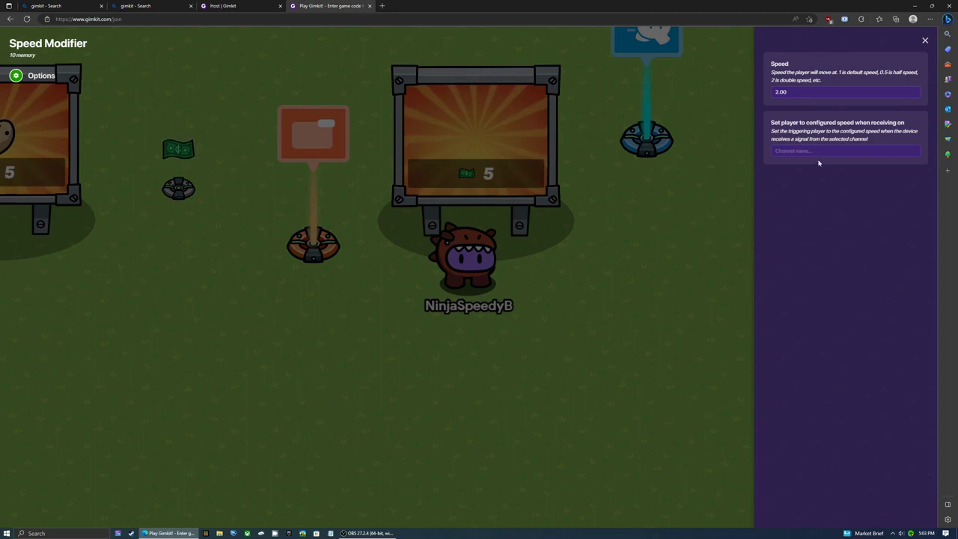
{"action": "left_click", "coordinate": [924, 40]}
- Recheck the speed vending machine settings, then collect Cash and buy the speed upgrade
{"action": "left_click", "coordinate": [558, 134]}
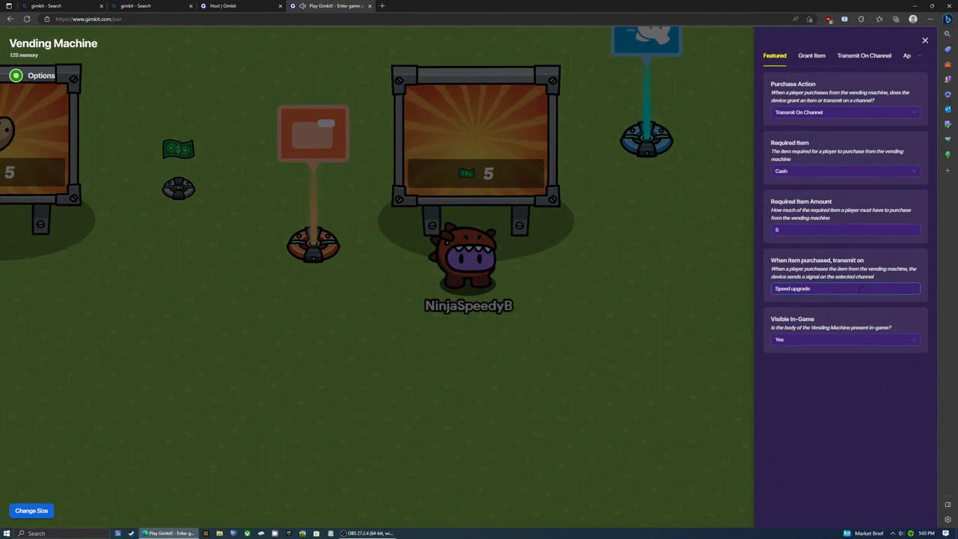
{"action": "left_click", "coordinate": [924, 42]}
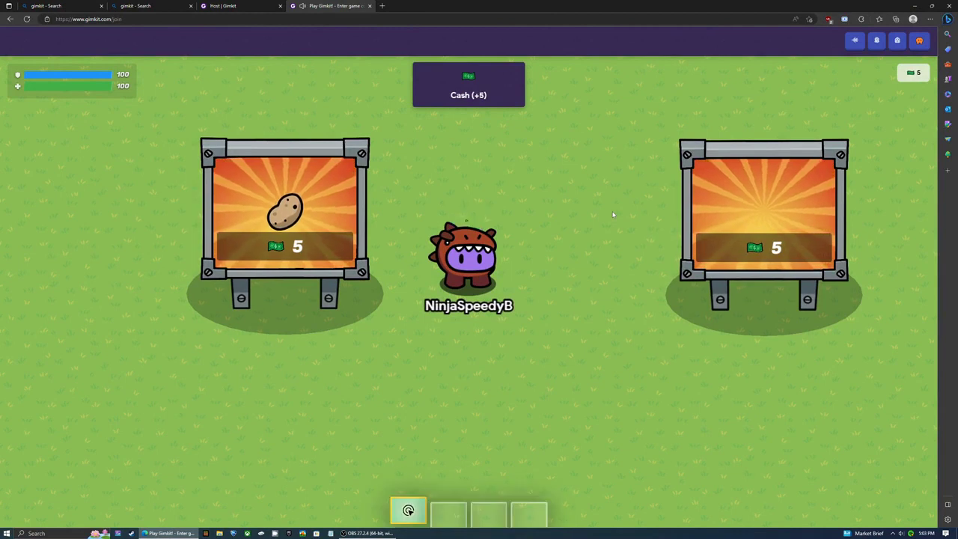
{"action": "key", "text": "d"}
{"action": "key", "text": "d"}
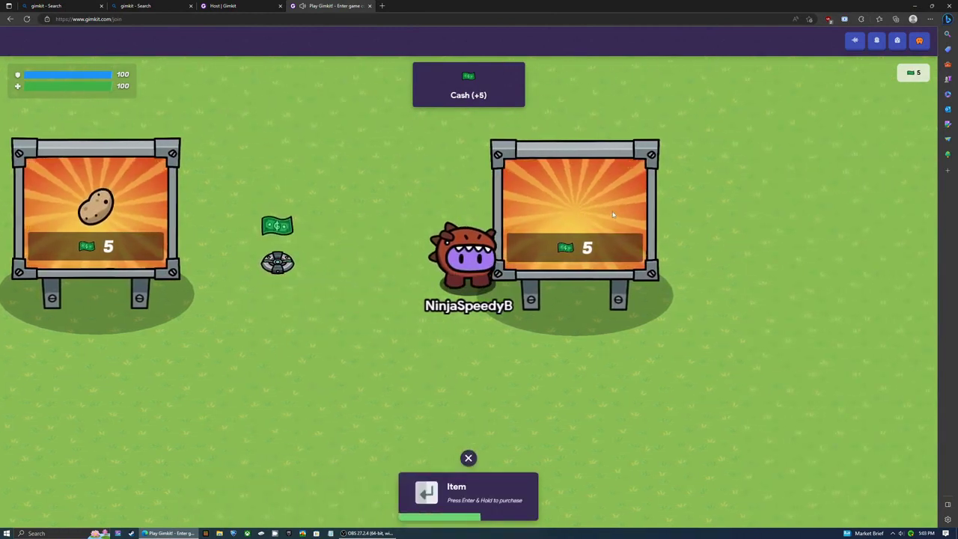
{"action": "key", "text": "Return"}
- Walk around to test the faster speed and head back to the machines
{"action": "key", "text": "w"}
{"action": "key", "text": "a"}
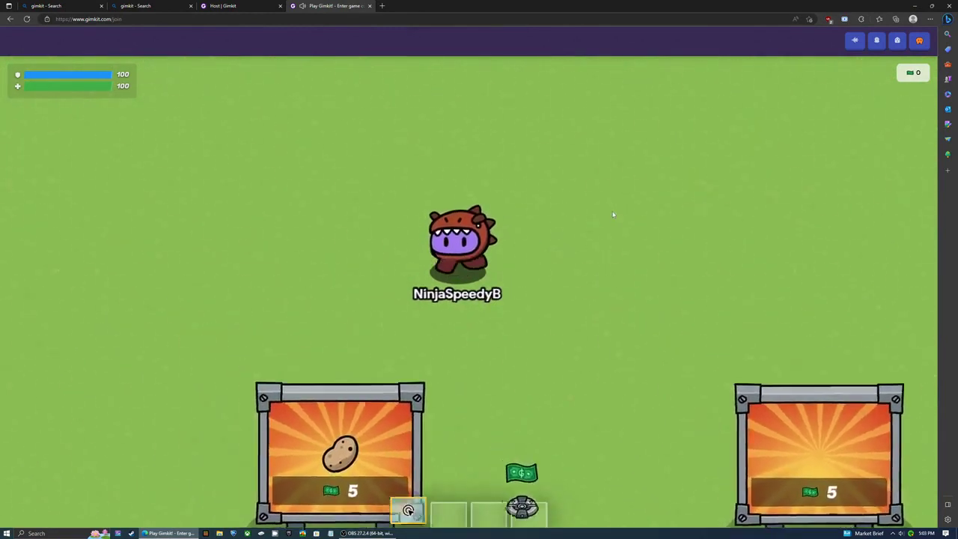
{"action": "key", "text": "s"}
{"action": "key", "text": "d"}
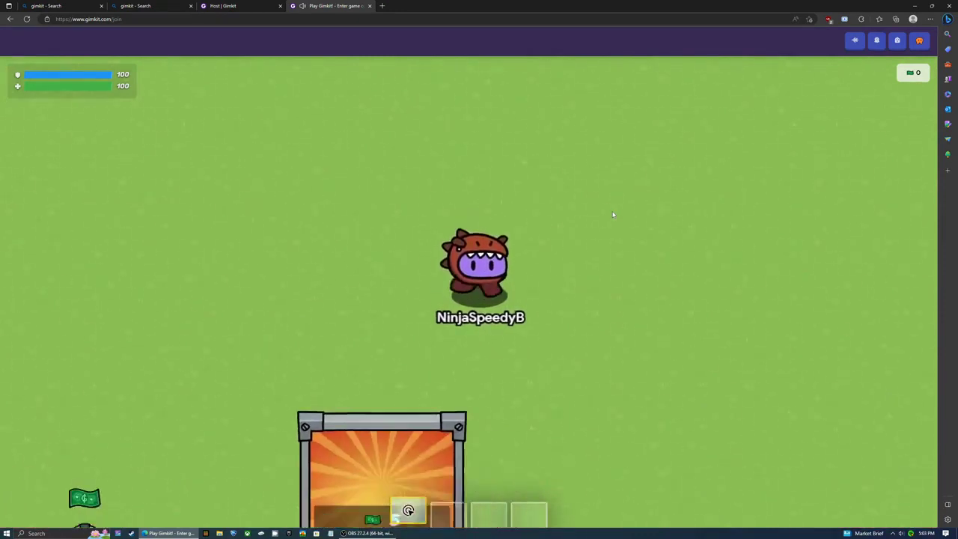